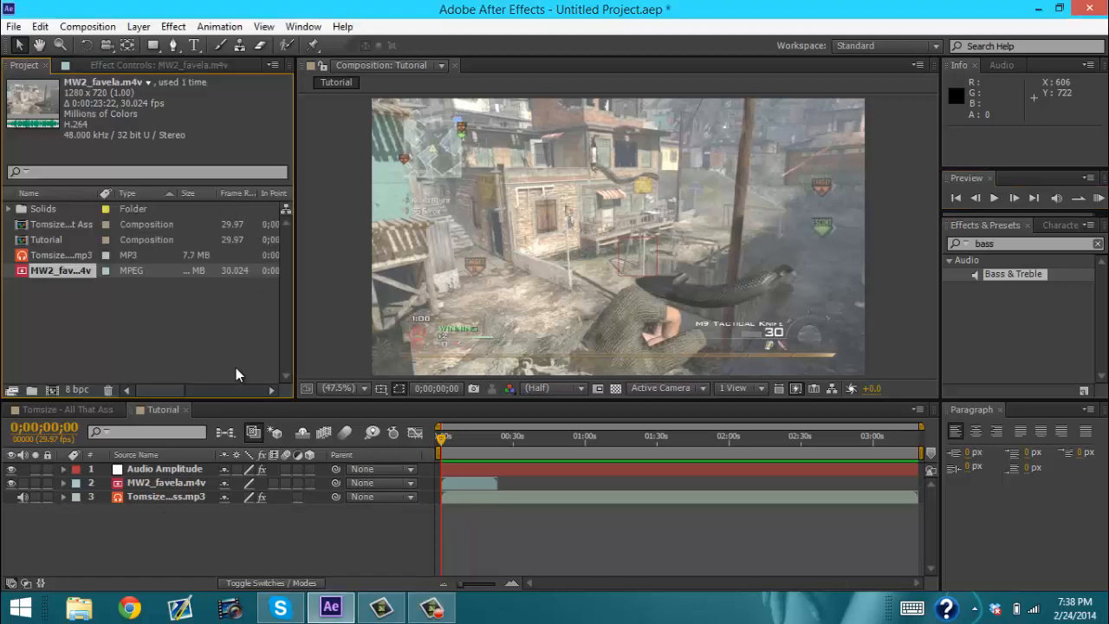
Step: Shorten the work area to end at about 0;00;24;20, just past the video clip, and play a RAM preview of it
left_click_drag(173, 542, 177, 464)
left_click(176, 554)
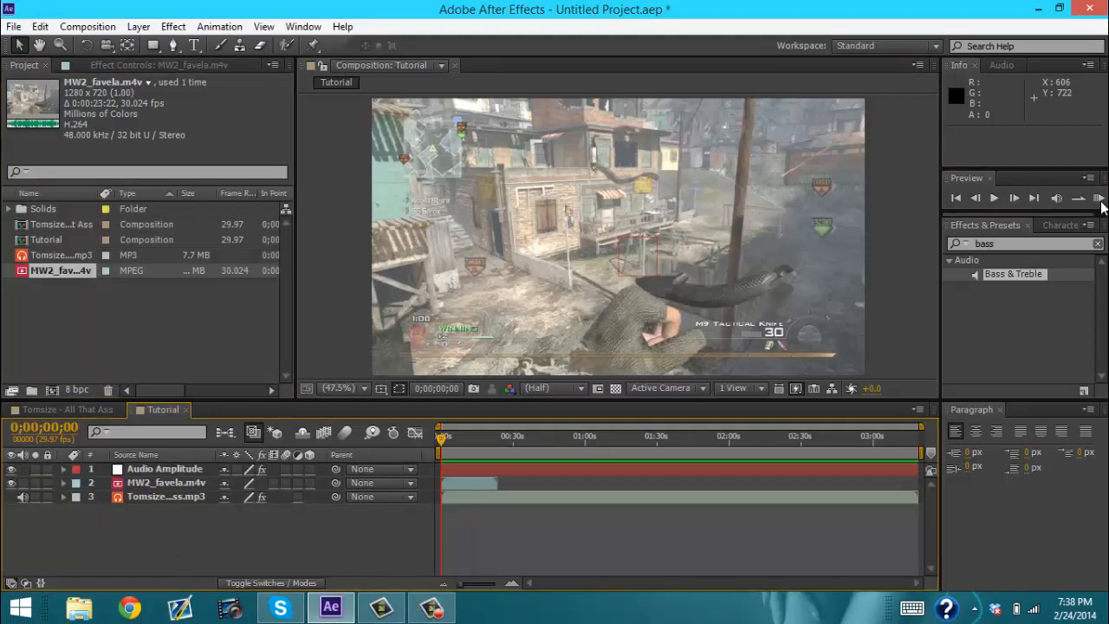
left_click_drag(921, 427, 503, 441)
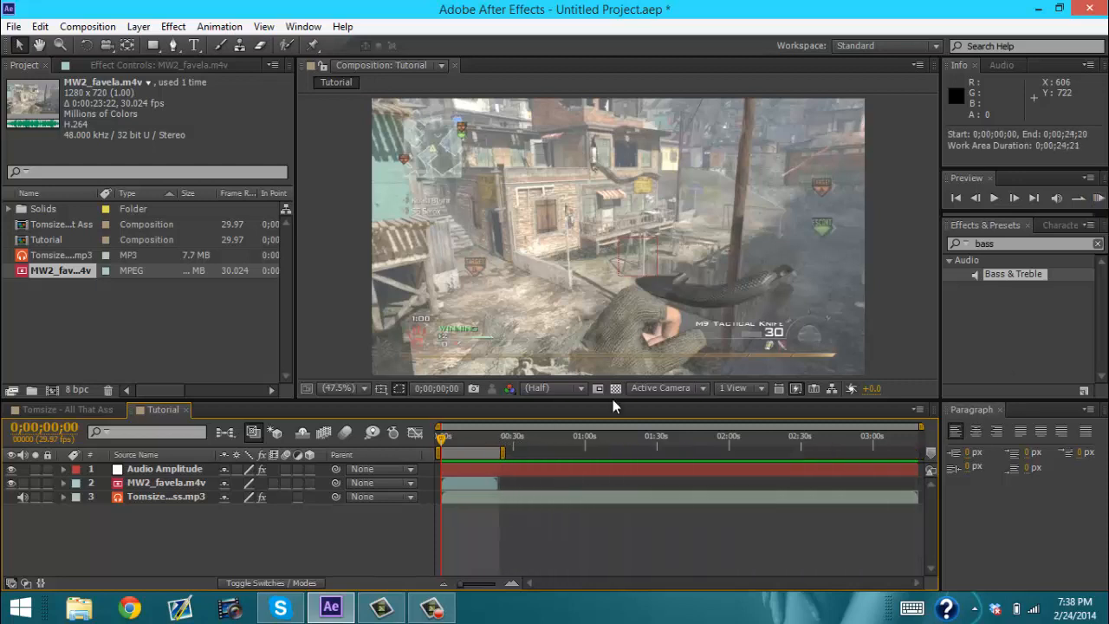
left_click(1098, 198)
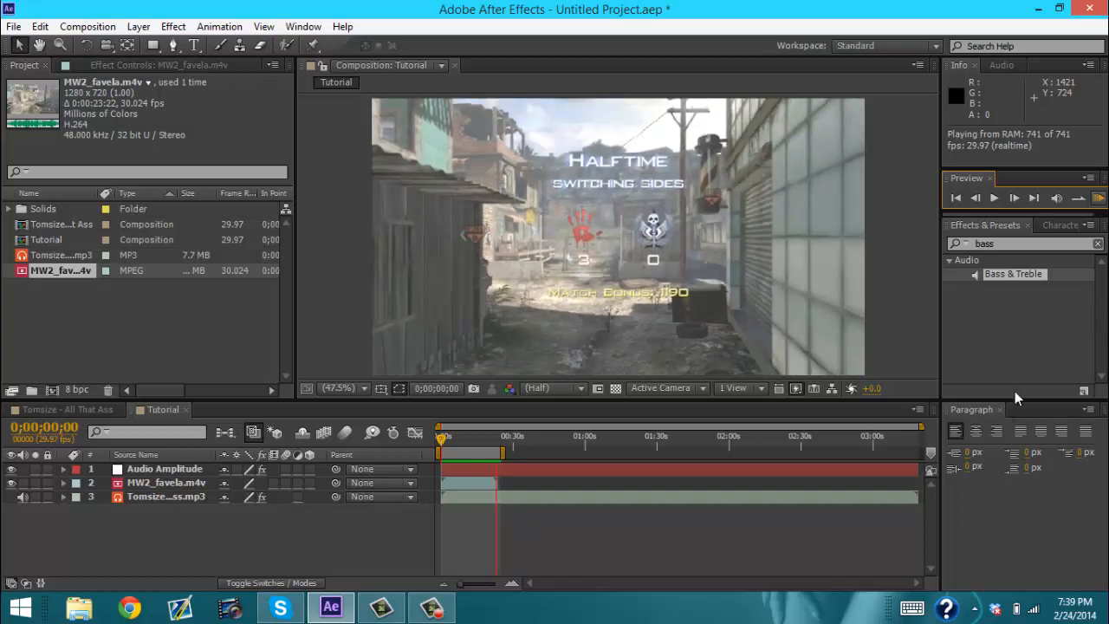
left_click(1007, 355)
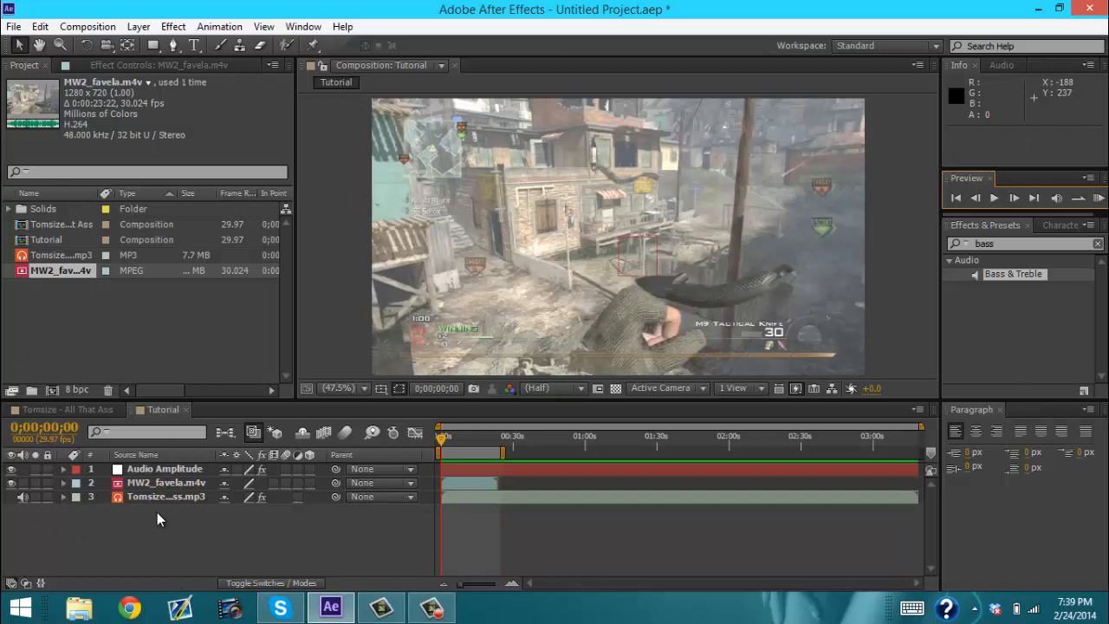
Step: Delete the Audio Amplitude, MW2_favela.m4v and Tomsize MP3 layers from the existing Tutorial composition
left_click_drag(159, 506, 160, 465)
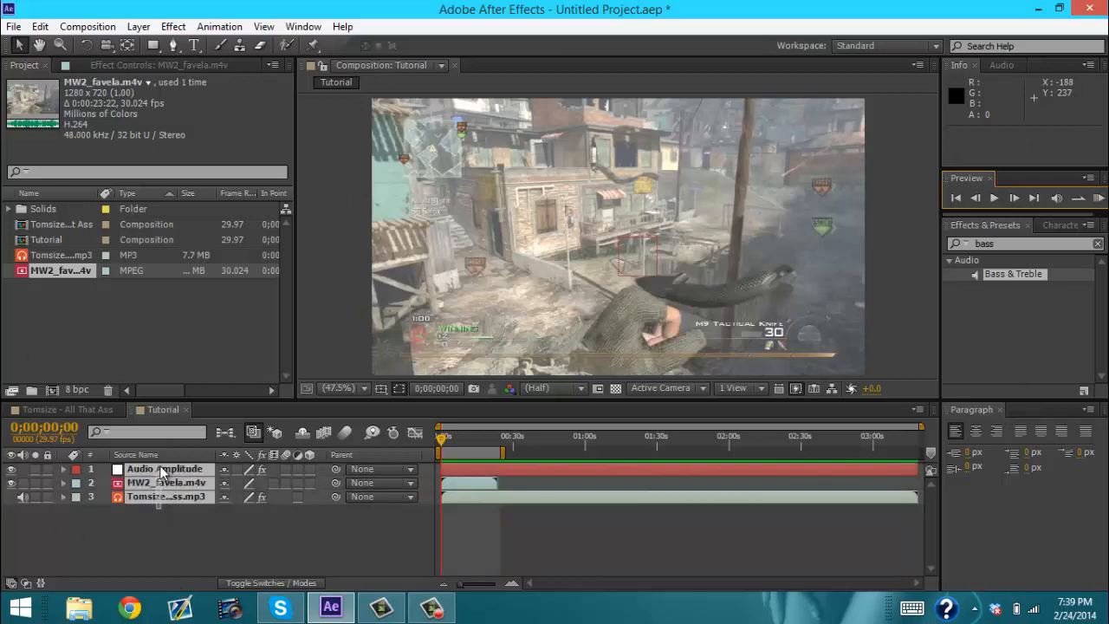
key("Delete")
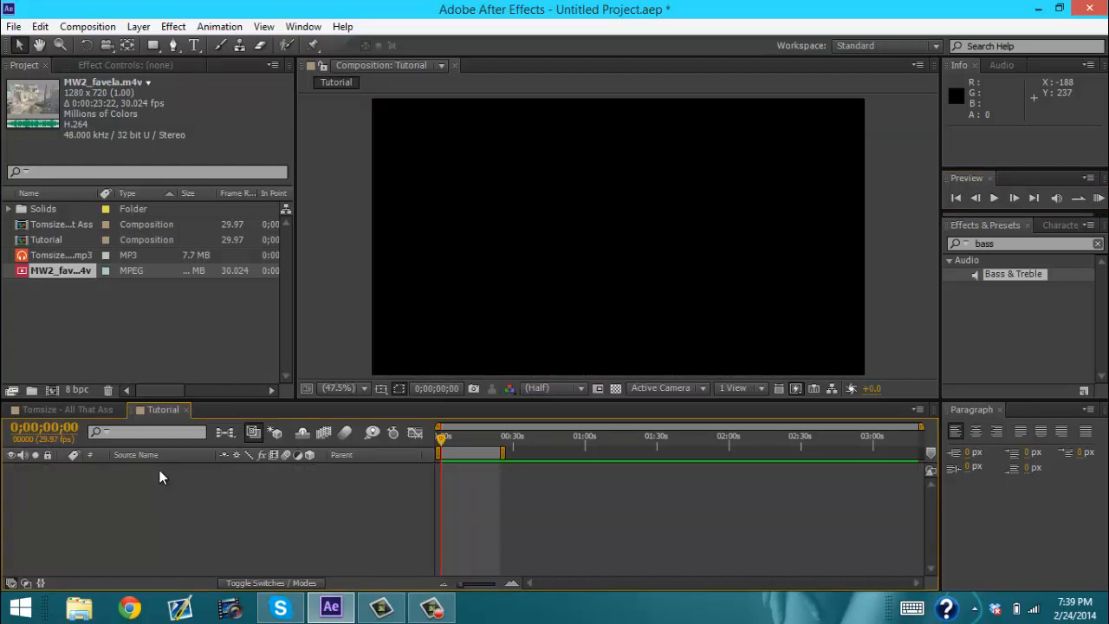
Step: Create a new composition named Tutorial with the HDV/HDTV 720 29.97 preset settings
key("ctrl+n")
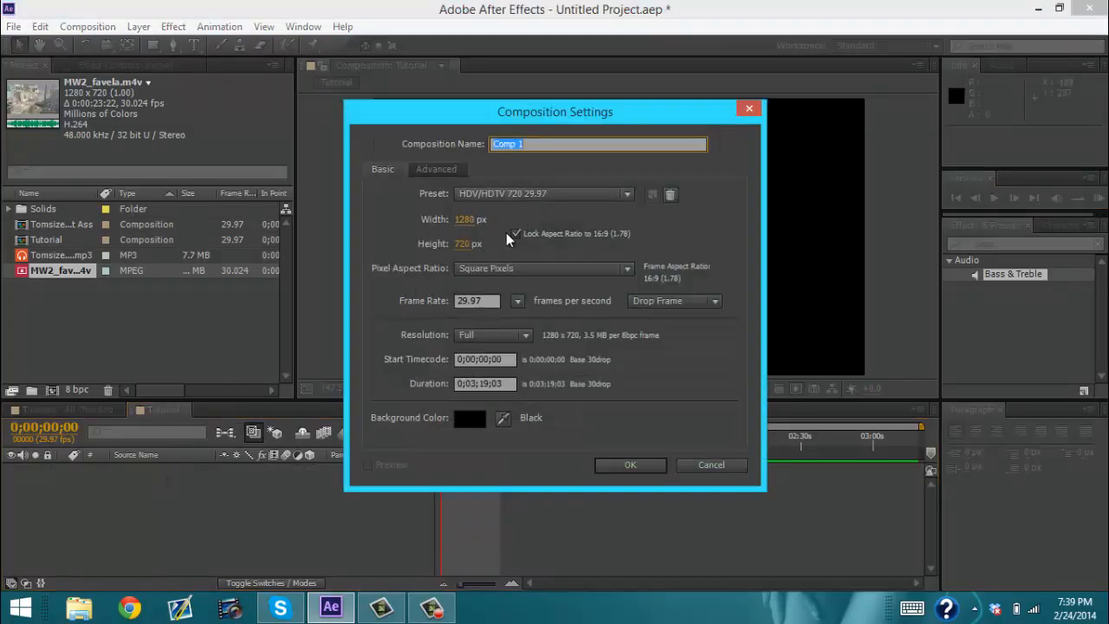
left_click(477, 302)
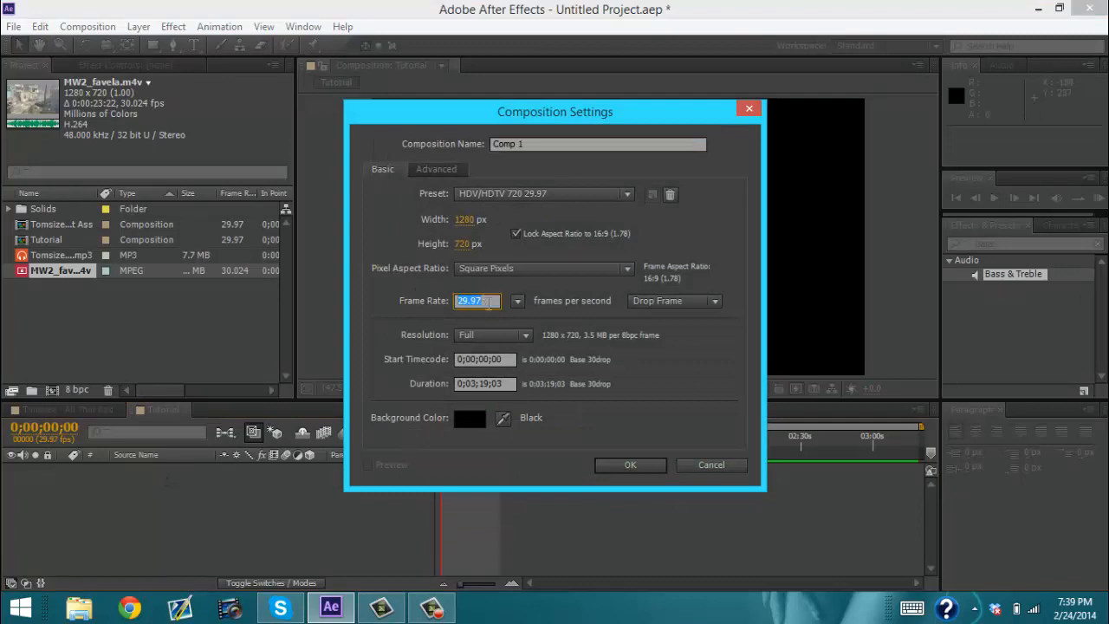
left_click(488, 301)
left_click(554, 142)
type("Tu")
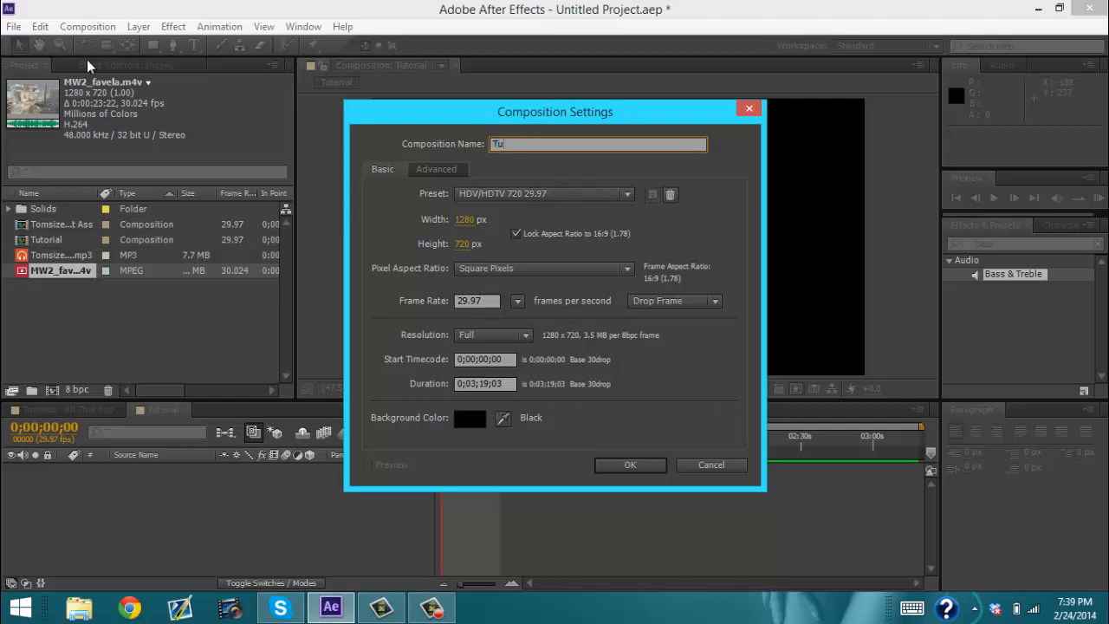
type("torial")
key("Return")
left_click(84, 350)
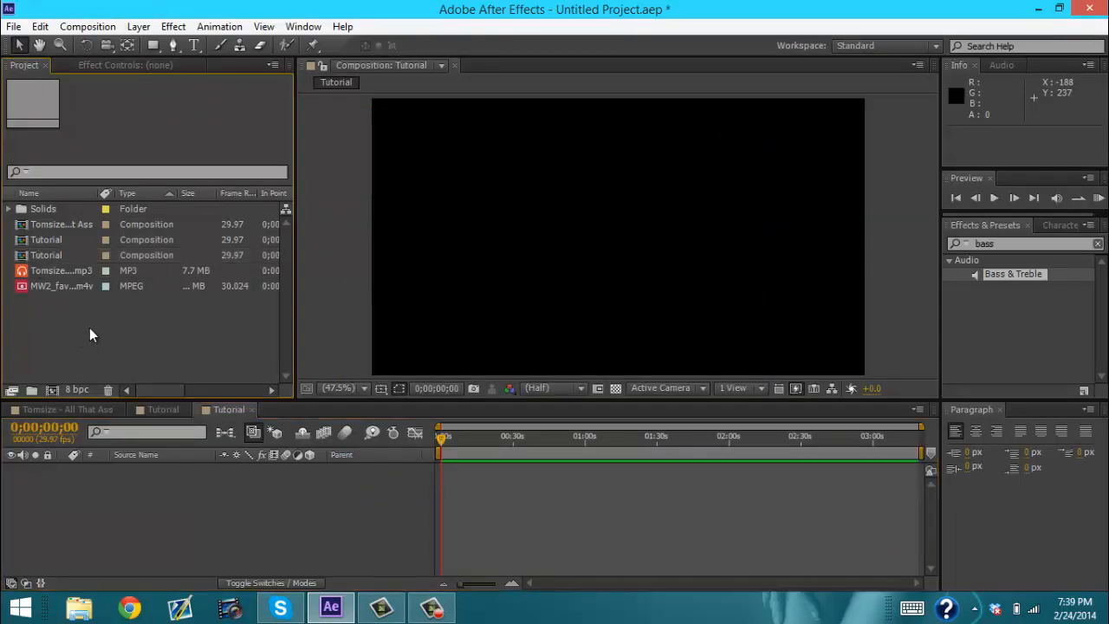
double_click(89, 336)
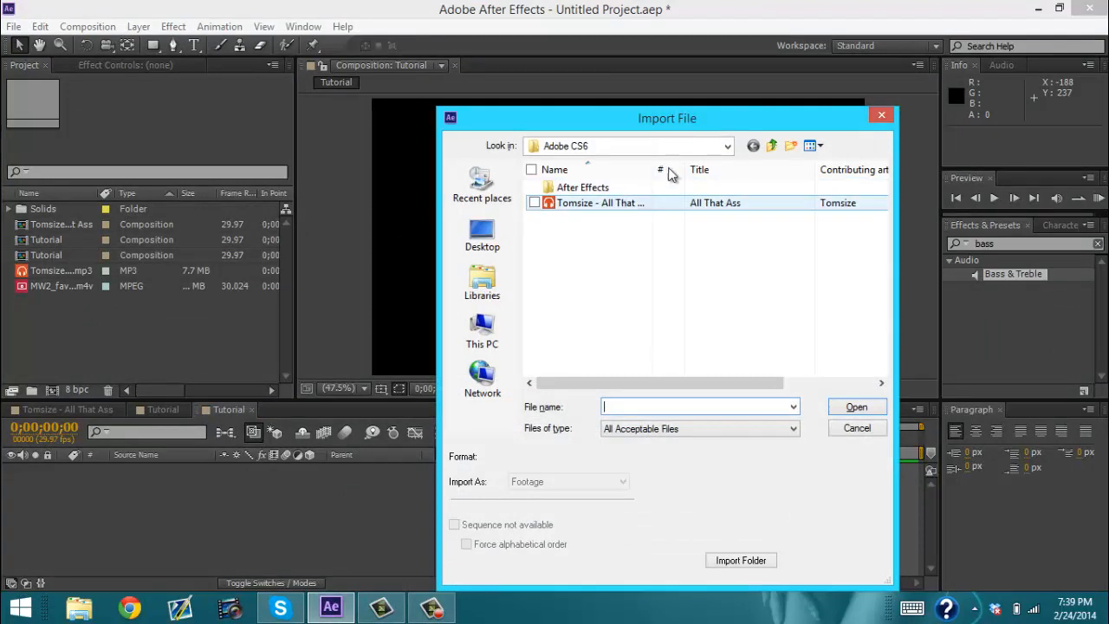
left_click(880, 116)
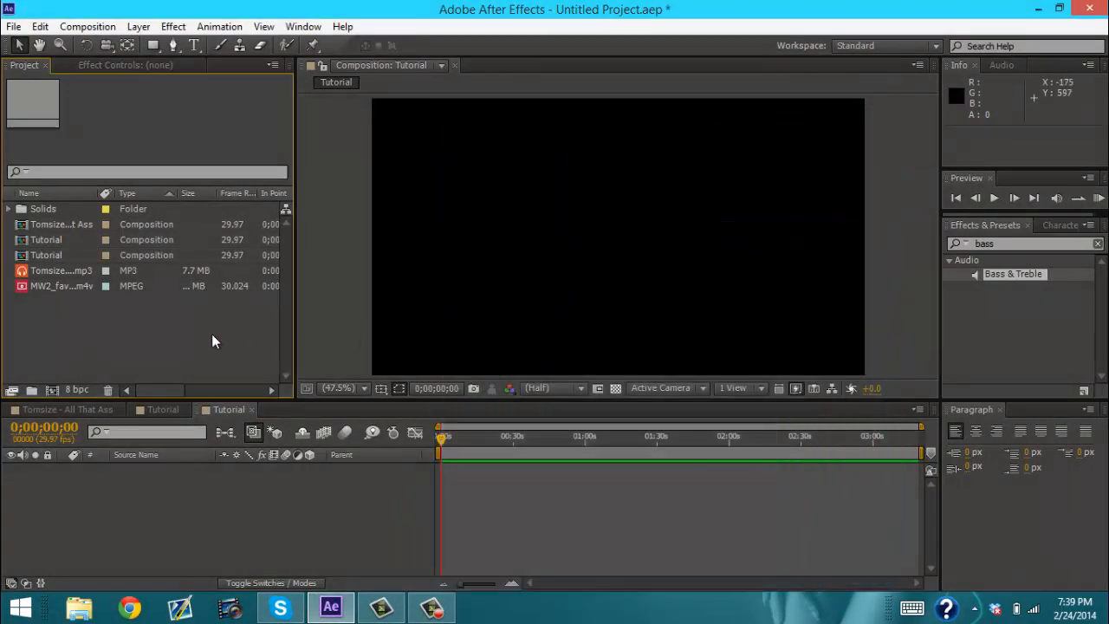
Step: Add the Tomsize MP3 and MW2_favela.m4v to the new composition, with the video layer above the audio layer
left_click(75, 286)
left_click(78, 271)
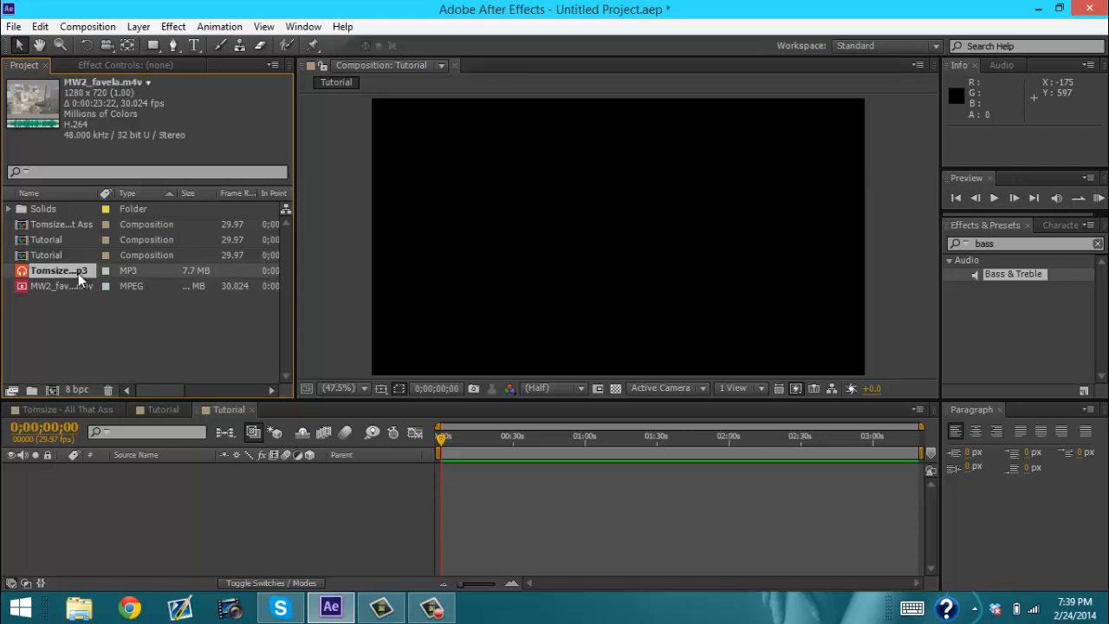
left_click_drag(78, 273, 121, 485)
left_click_drag(65, 290, 130, 469)
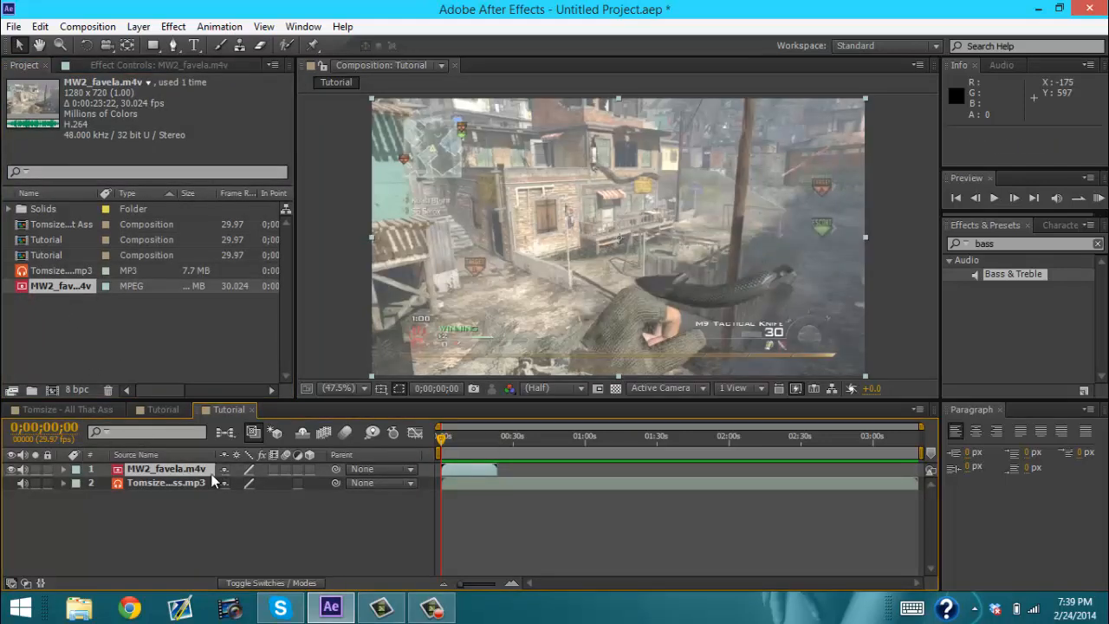
Step: Search the effects for "bass" and apply Bass & Treble to the Tomsize MP3 layer
left_click(211, 476)
left_click(1040, 244)
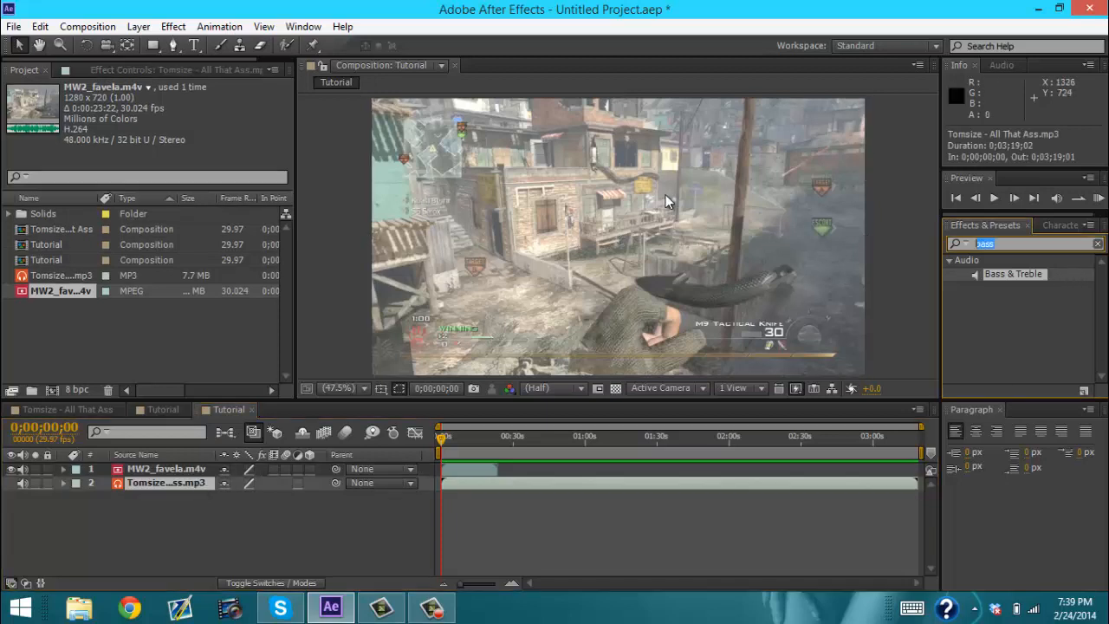
key("BackSpace")
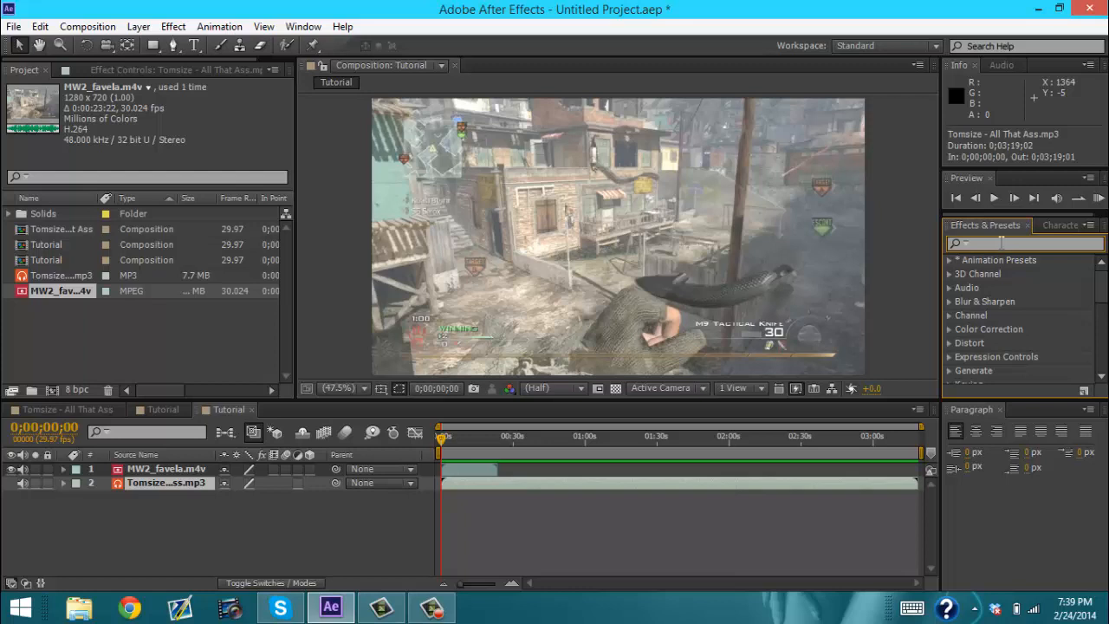
type("bass")
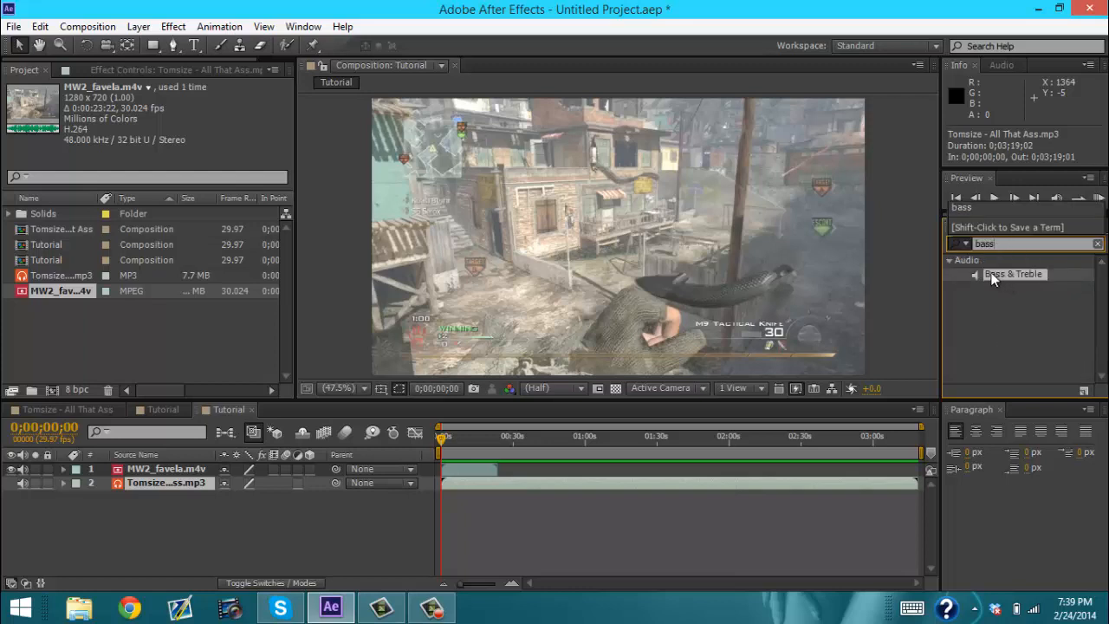
left_click_drag(1020, 273, 202, 483)
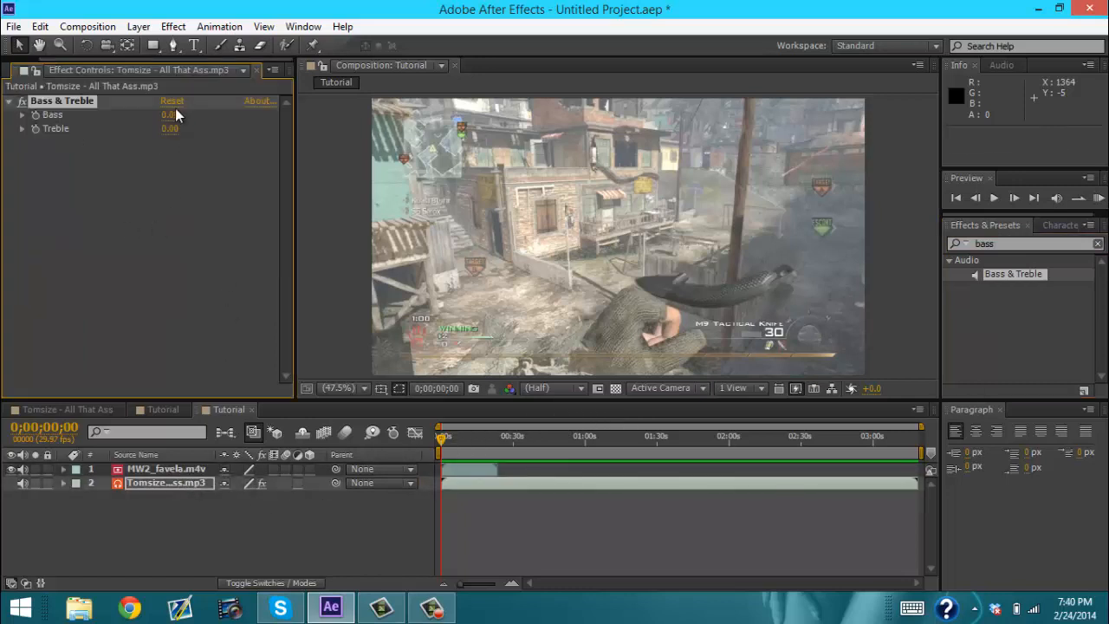
Step: Set the Bass & Treble effect's Bass to 25 and Treble to -25
left_click(175, 109)
type("25")
left_click(163, 130)
type("-2")
left_click(146, 169)
Step: Duplicate the Bass & Treble effect on the MP3 layer
left_click(95, 101)
key("ctrl+d")
left_click(171, 203)
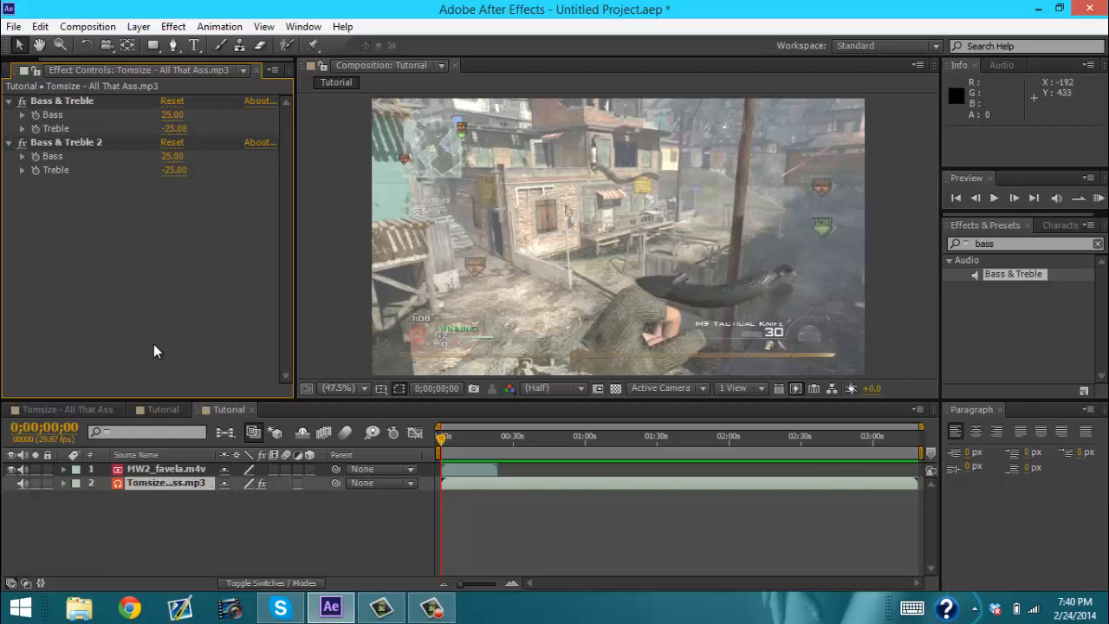
Step: Convert the audio of the MP3 layer to keyframes with the Keyframe Assistant
right_click(174, 482)
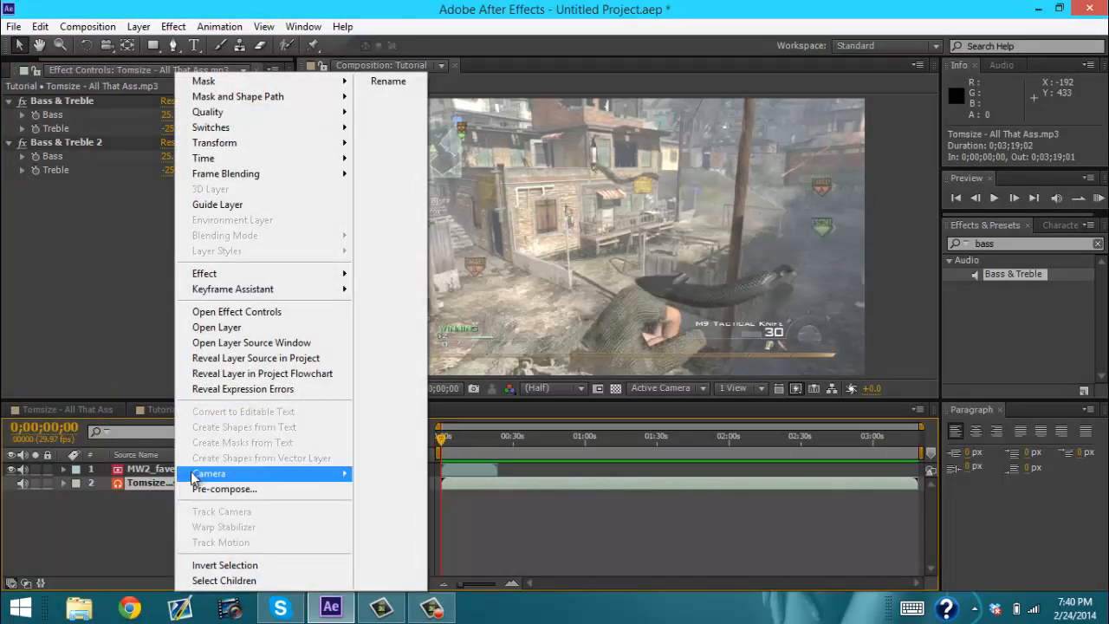
right_click(150, 476)
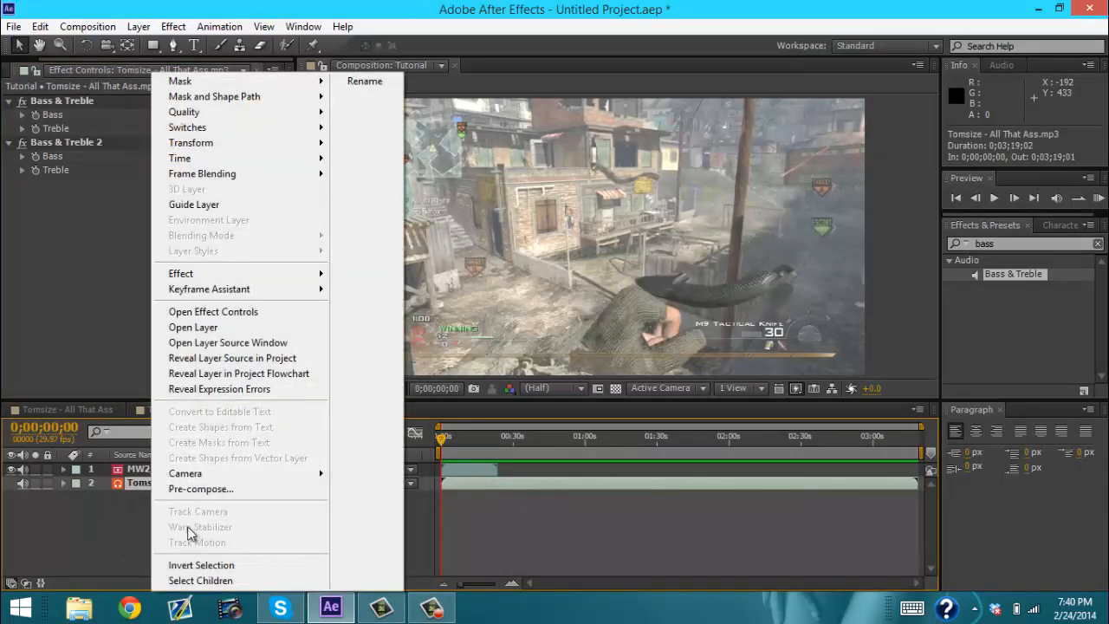
mouse_move(229, 292)
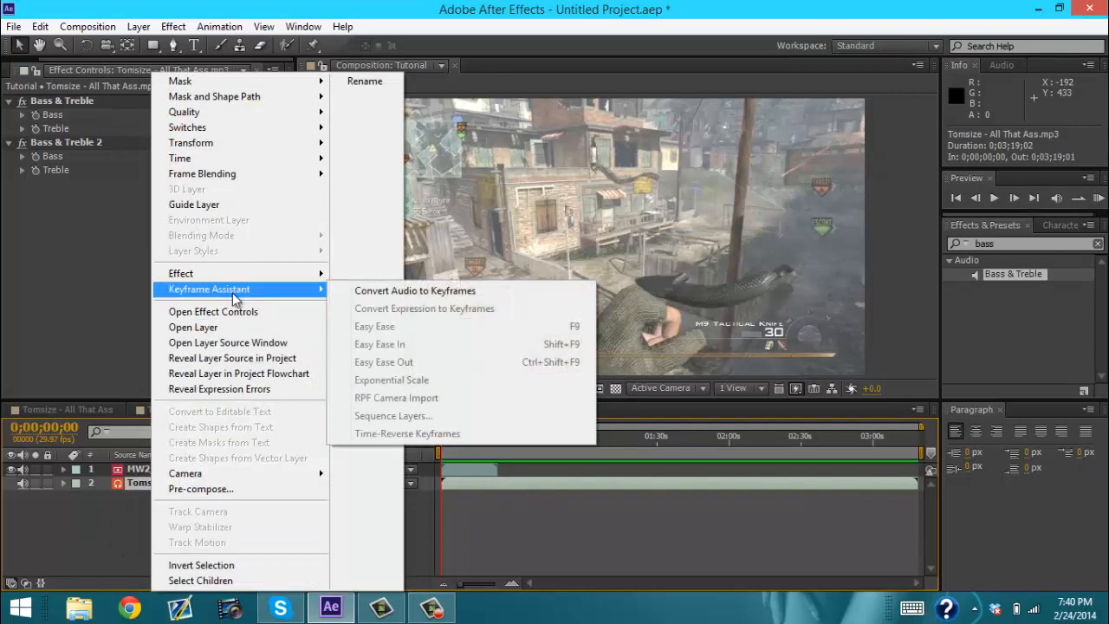
left_click(480, 292)
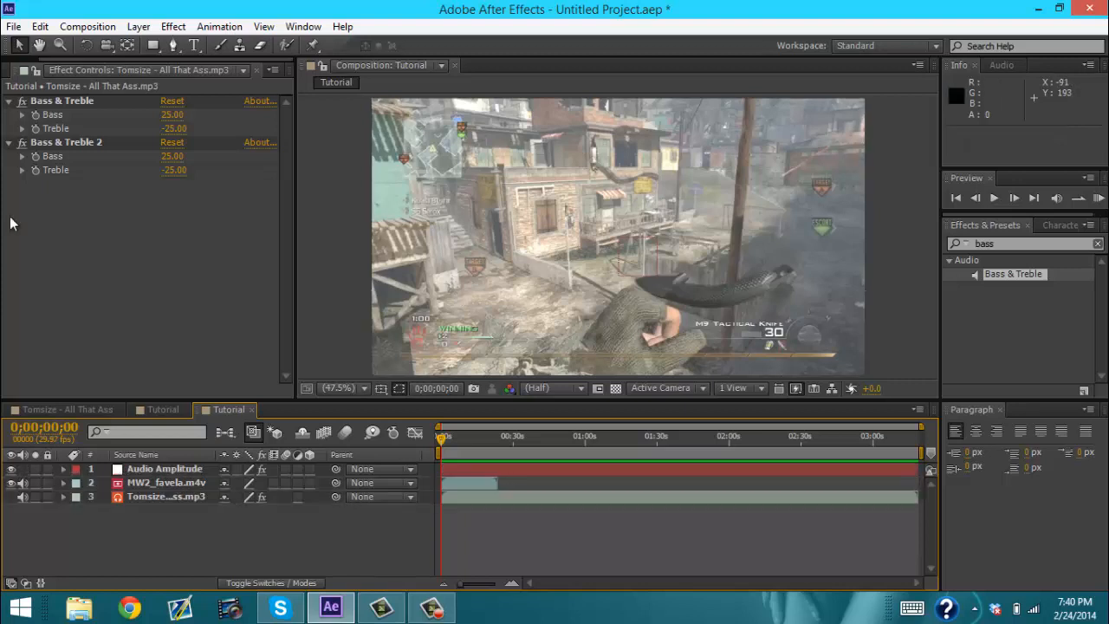
Step: Delete the Left Channel and Right Channel effects from the Audio Amplitude layer
left_click(171, 469)
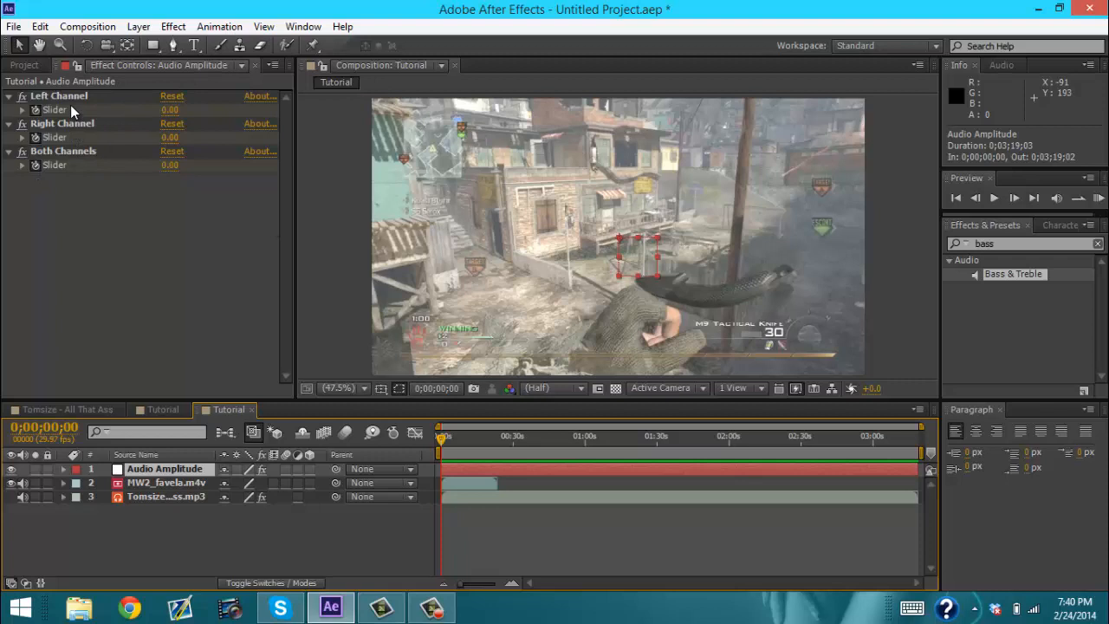
left_click(87, 125)
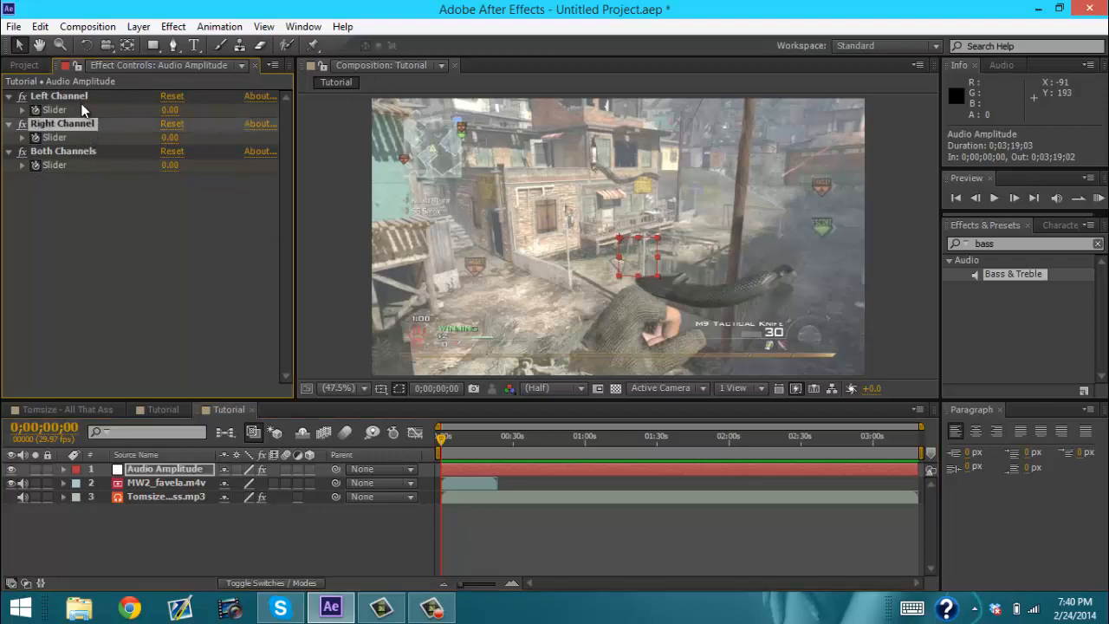
left_click(78, 97, "ctrl")
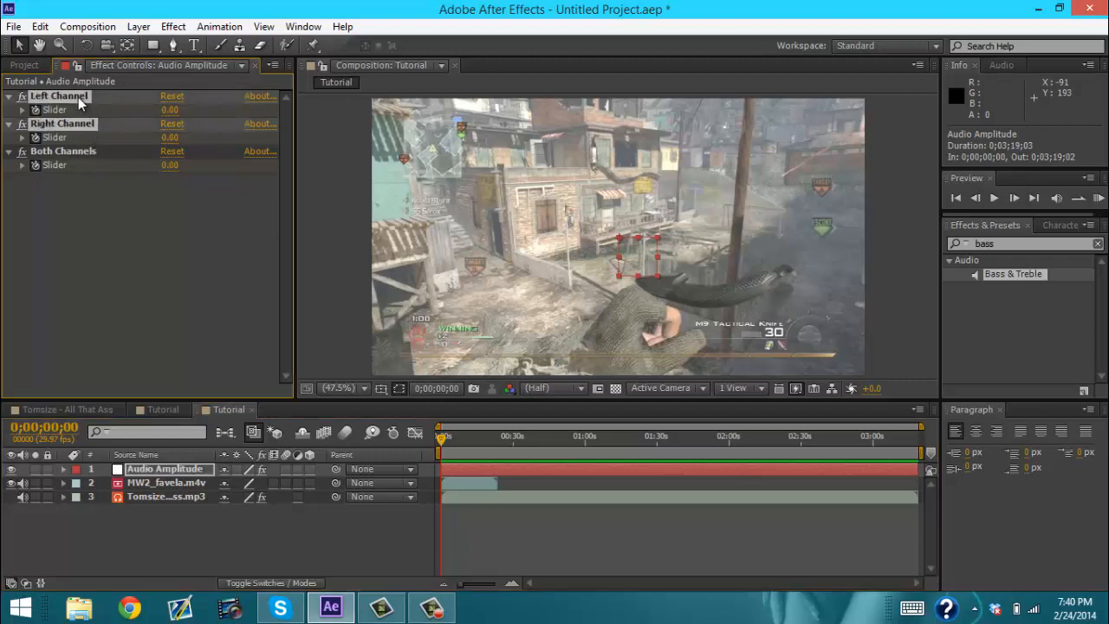
key("Delete")
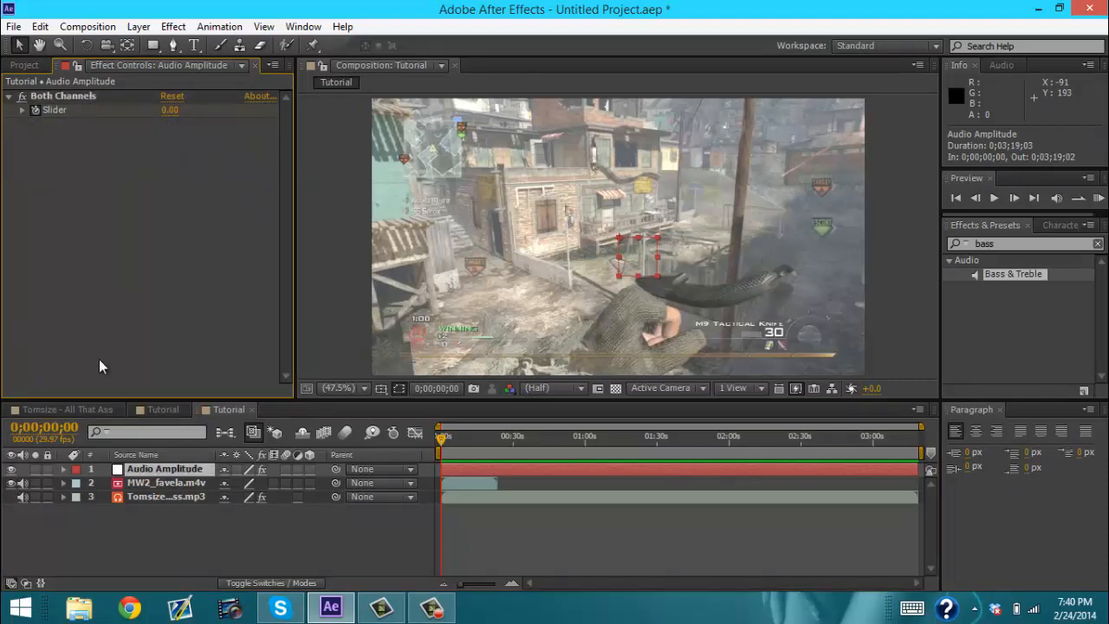
Step: Expand Audio Amplitude down to the Both Channels Slider, include that property in the graph editor set, and display the Graph Editor
left_click(63, 468)
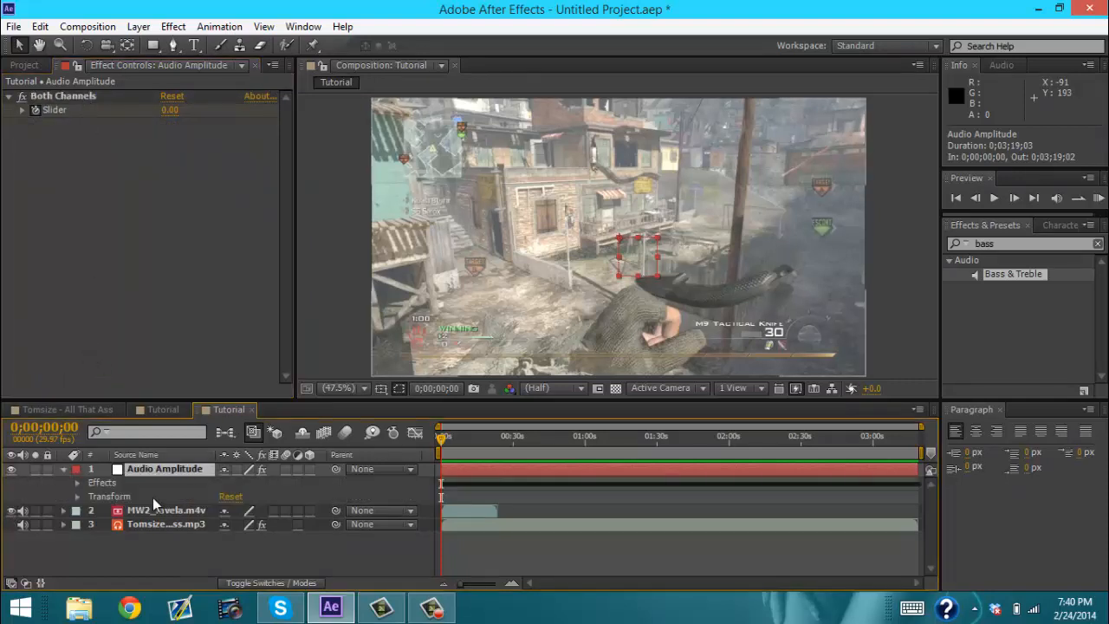
left_click(64, 470)
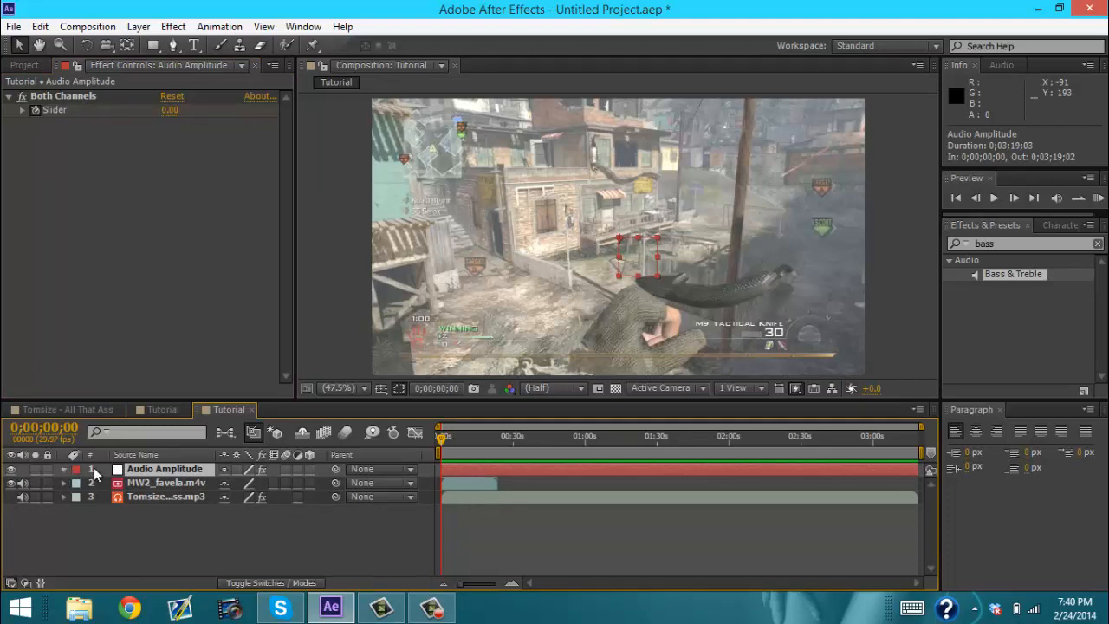
left_click(64, 468)
left_click(77, 482)
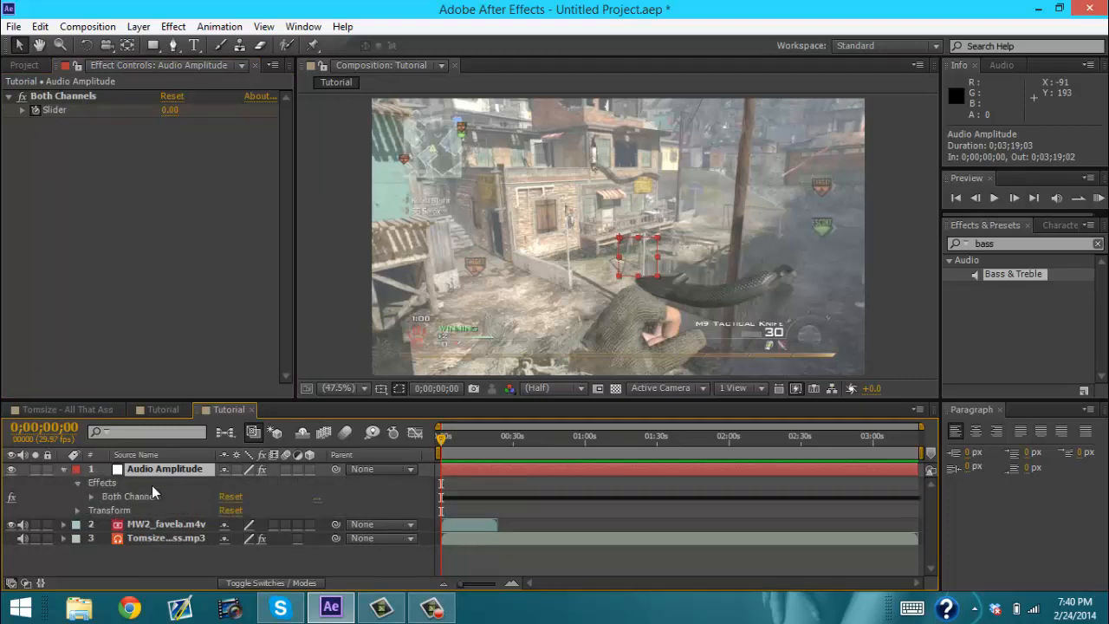
left_click(91, 497)
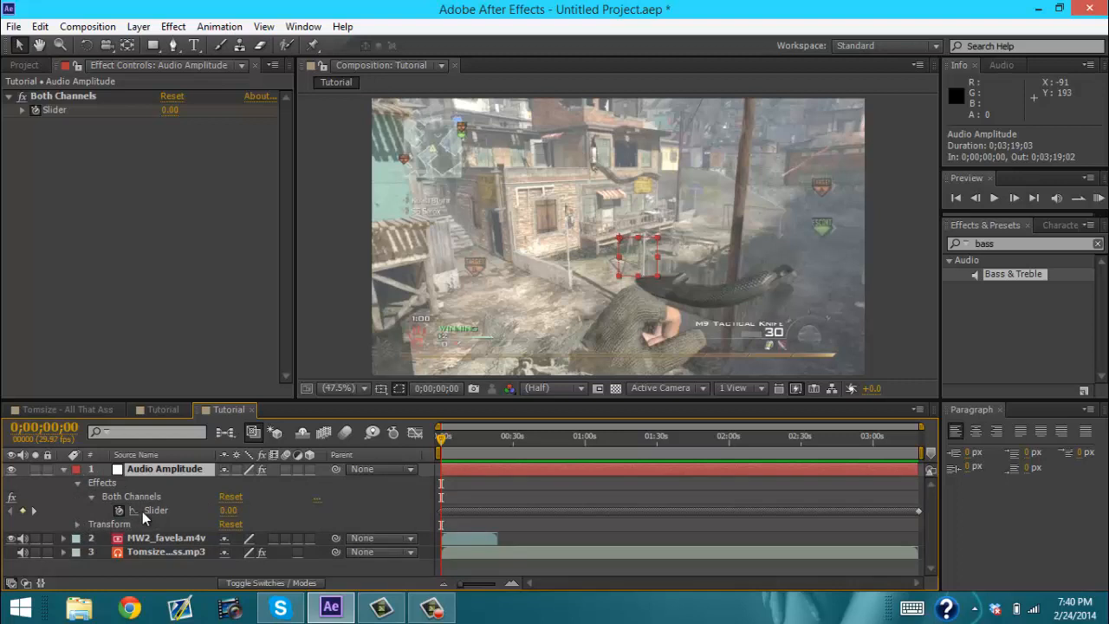
left_click(158, 508)
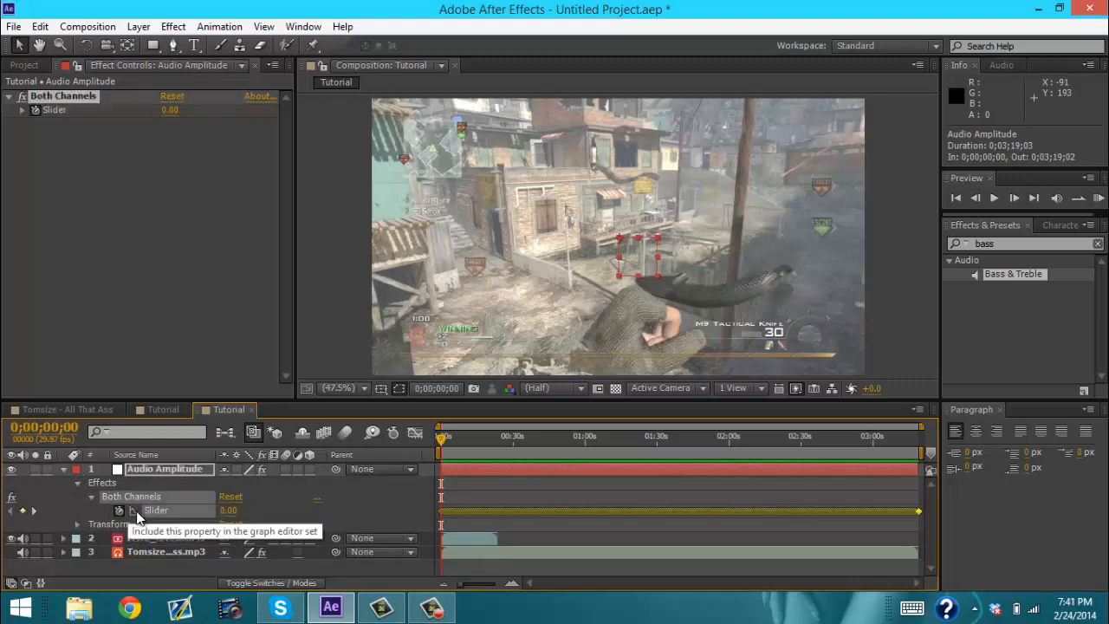
left_click(134, 508)
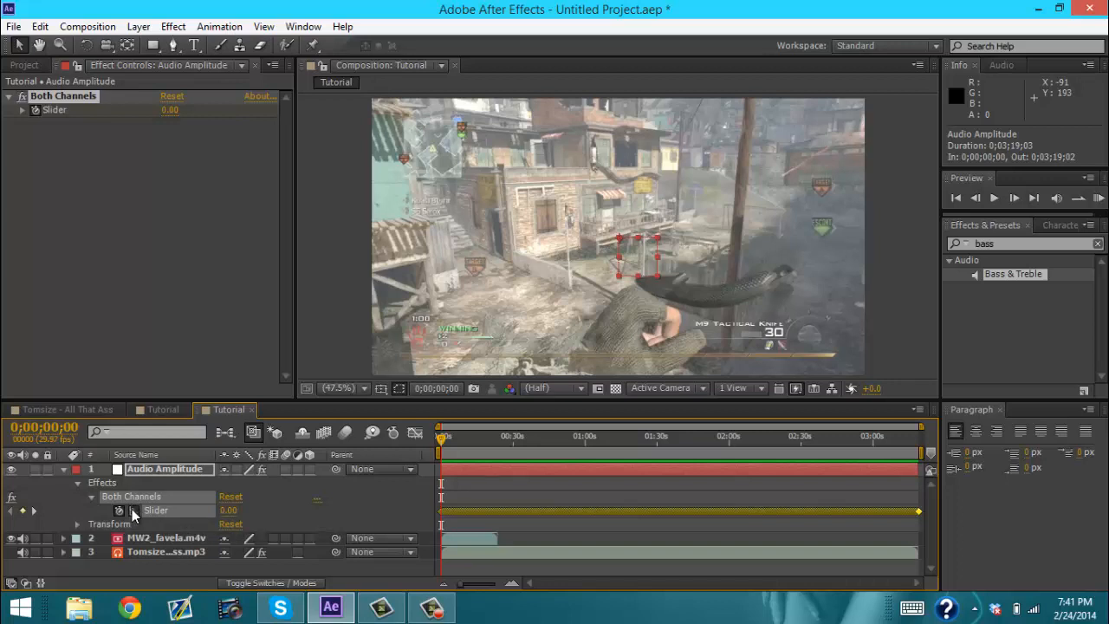
left_click(417, 432)
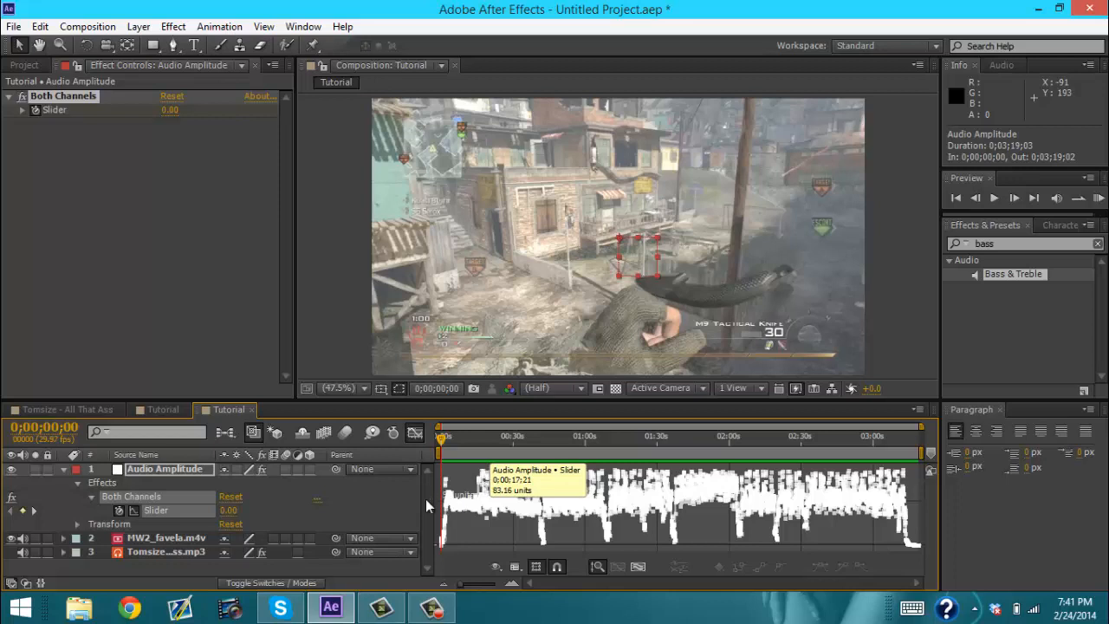
Step: Add the expression linear(value,70,80,100,115) to the Both Channels Slider of the Audio Amplitude layer
left_click(122, 511, "alt")
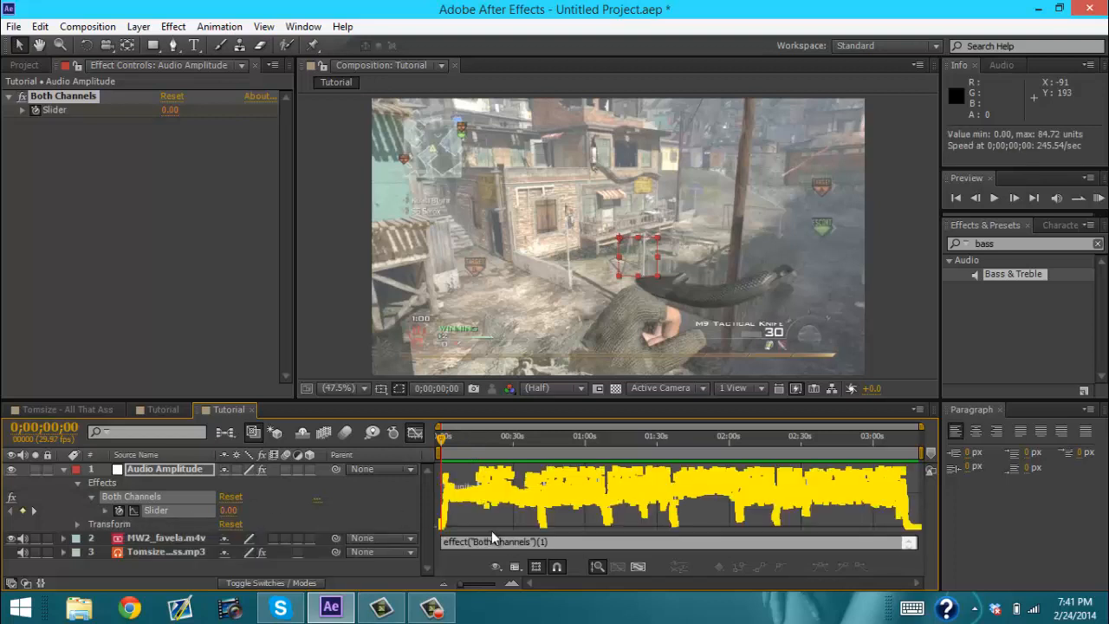
left_click(568, 542)
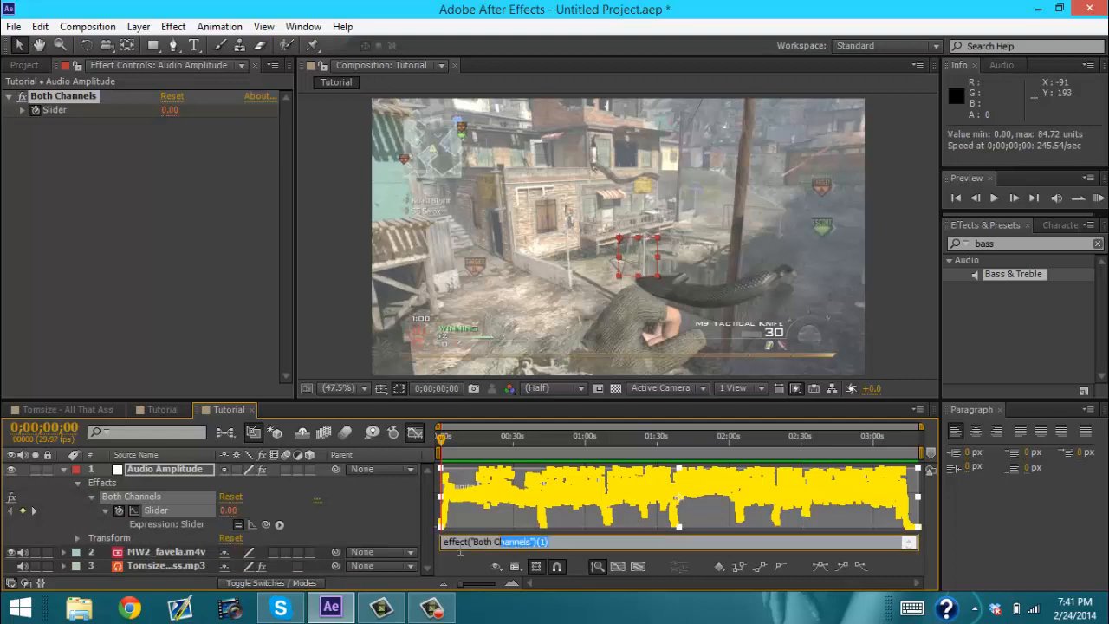
left_click(561, 543)
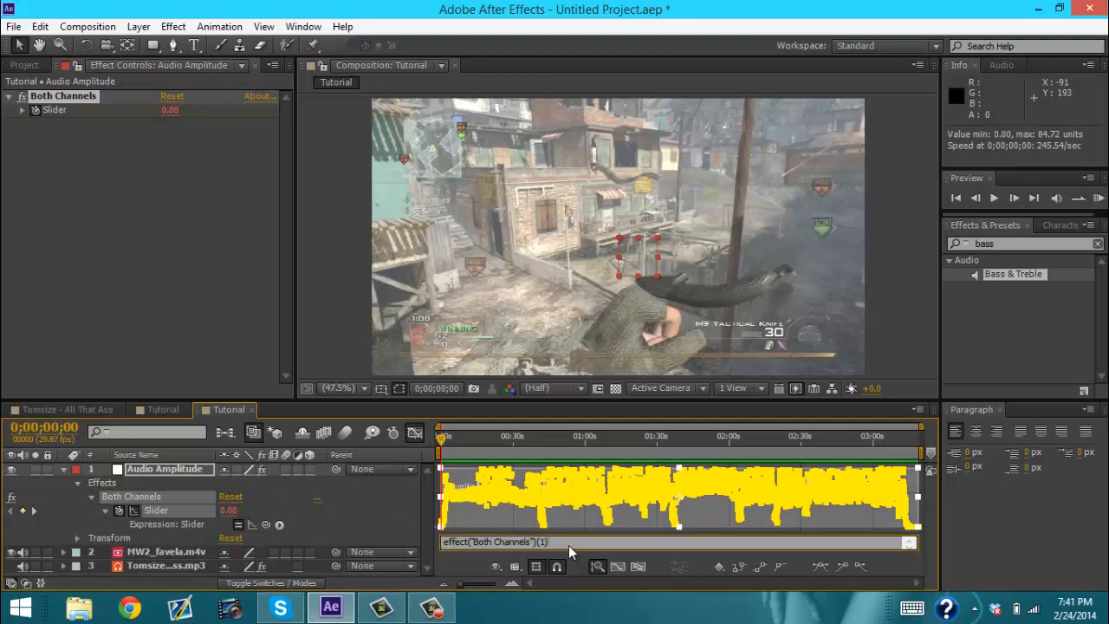
left_click_drag(568, 544, 335, 525)
key("BackSpace")
type("linear")
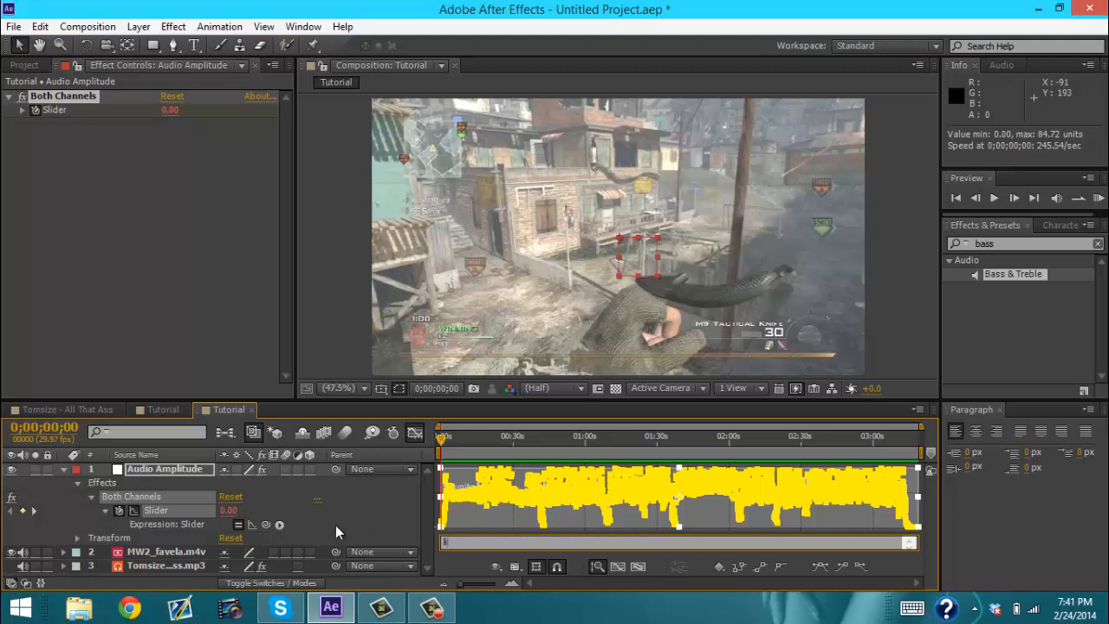
type("(val")
type("ue")
type("70)")
type("80,")
type("100,")
type("115")
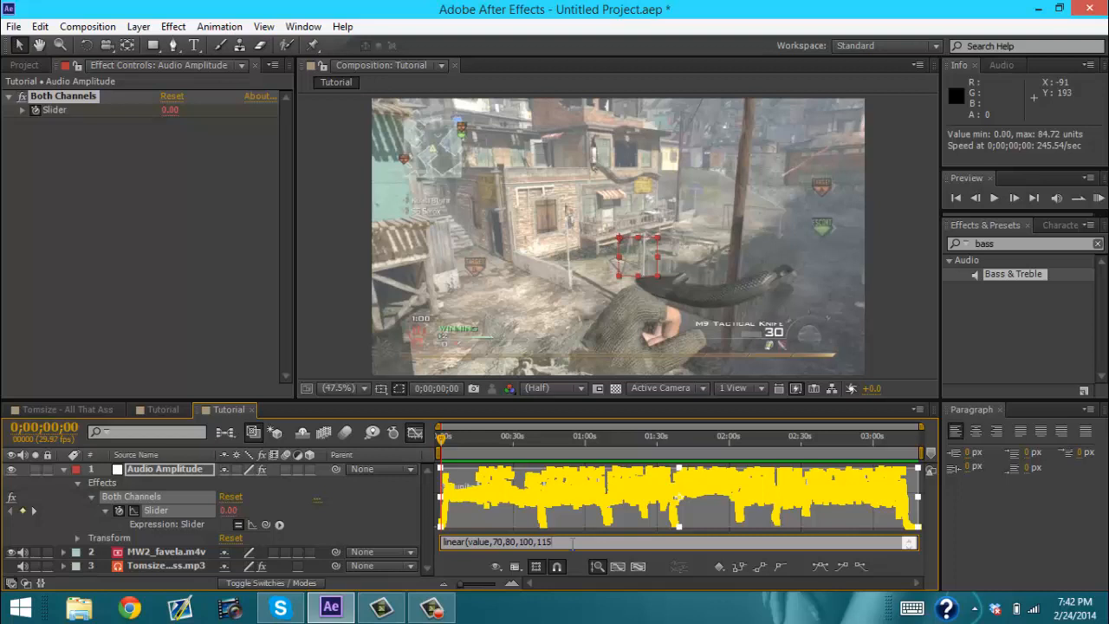
type(")")
left_click(419, 538)
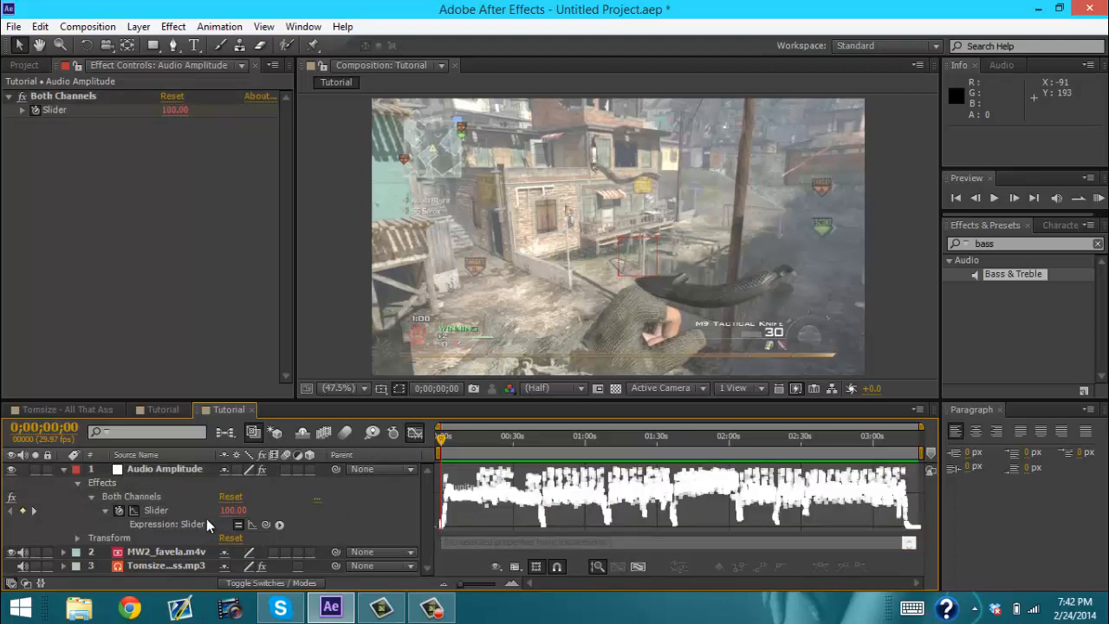
Step: Add an expression to the Scale of the MW2_favela.m4v layer, linking it with the pick whip to Audio Amplitude's Both Channels Slider
left_click(182, 549)
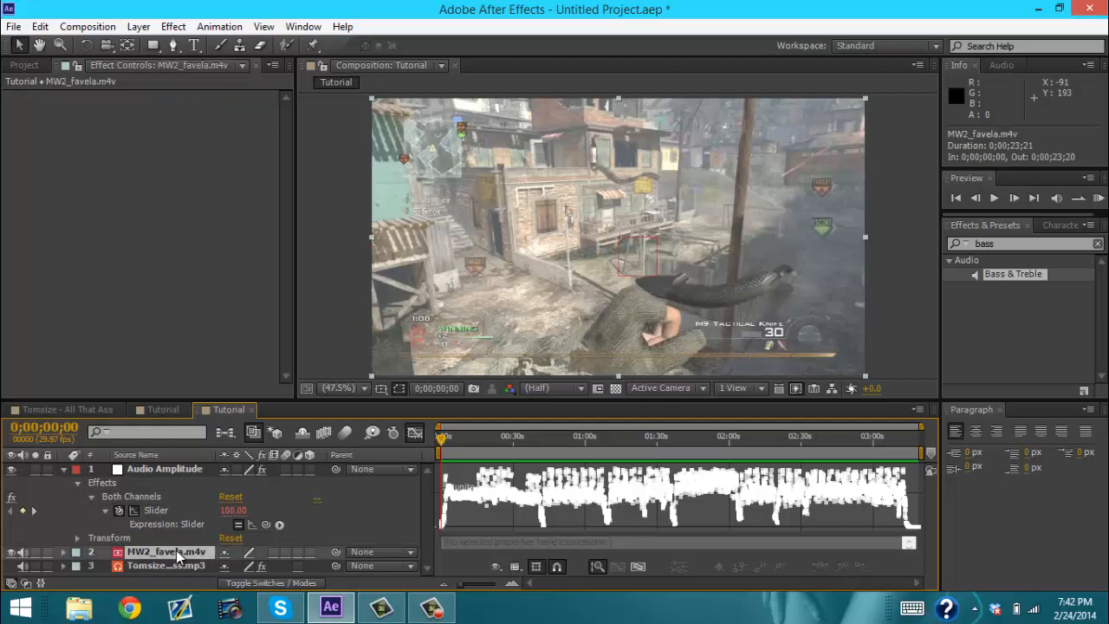
key("s")
scroll(209, 559, "down", 1)
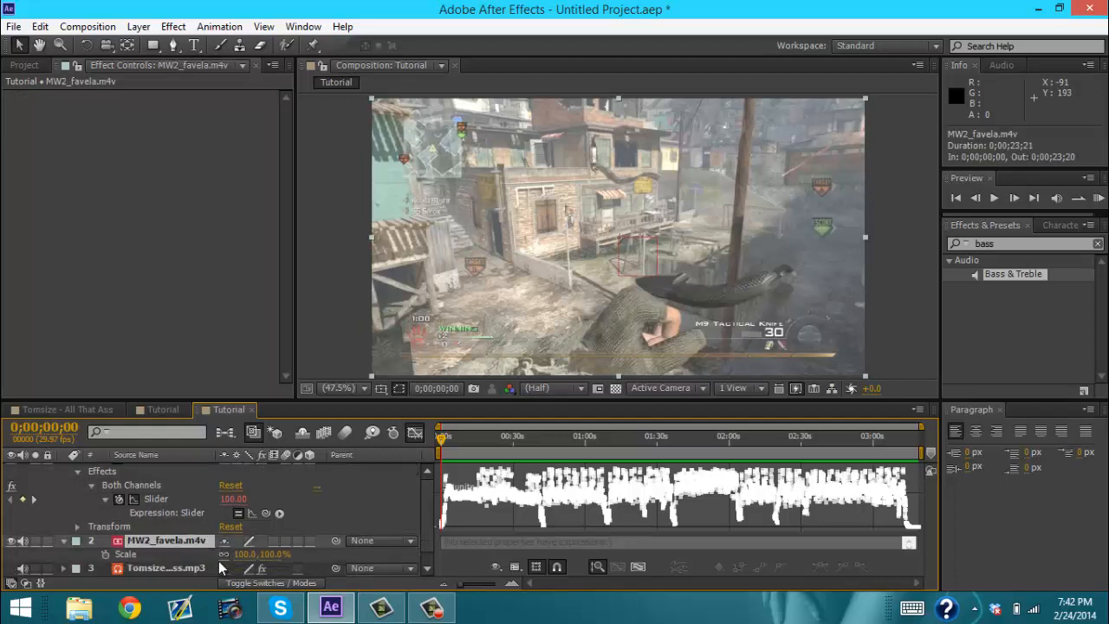
left_click(105, 557, "alt")
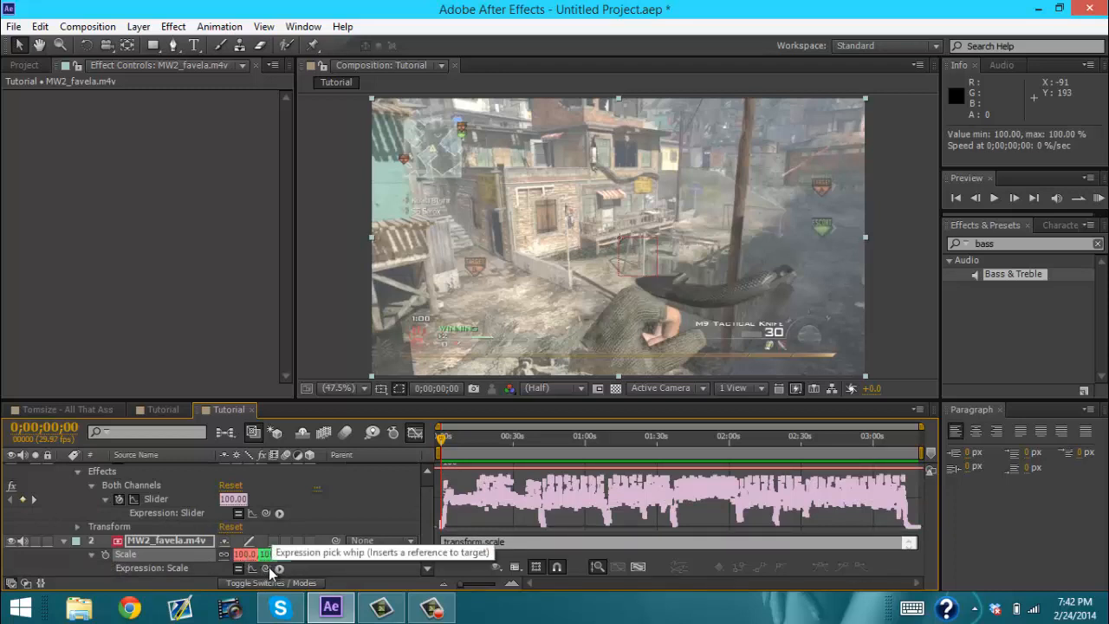
scroll(265, 566, "down", 1)
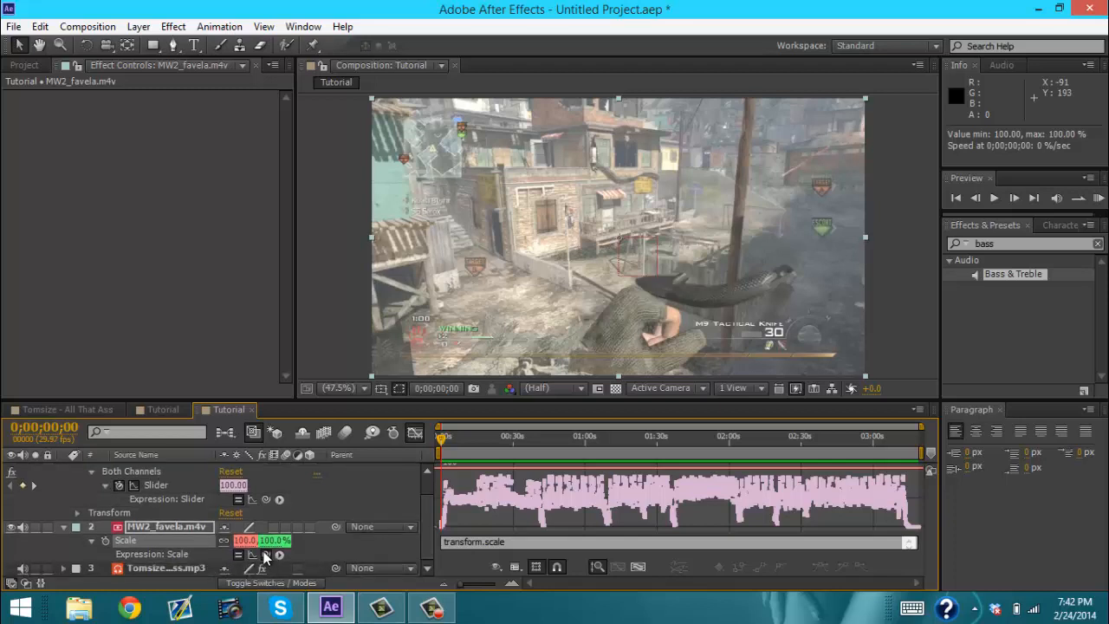
left_click_drag(265, 554, 193, 491)
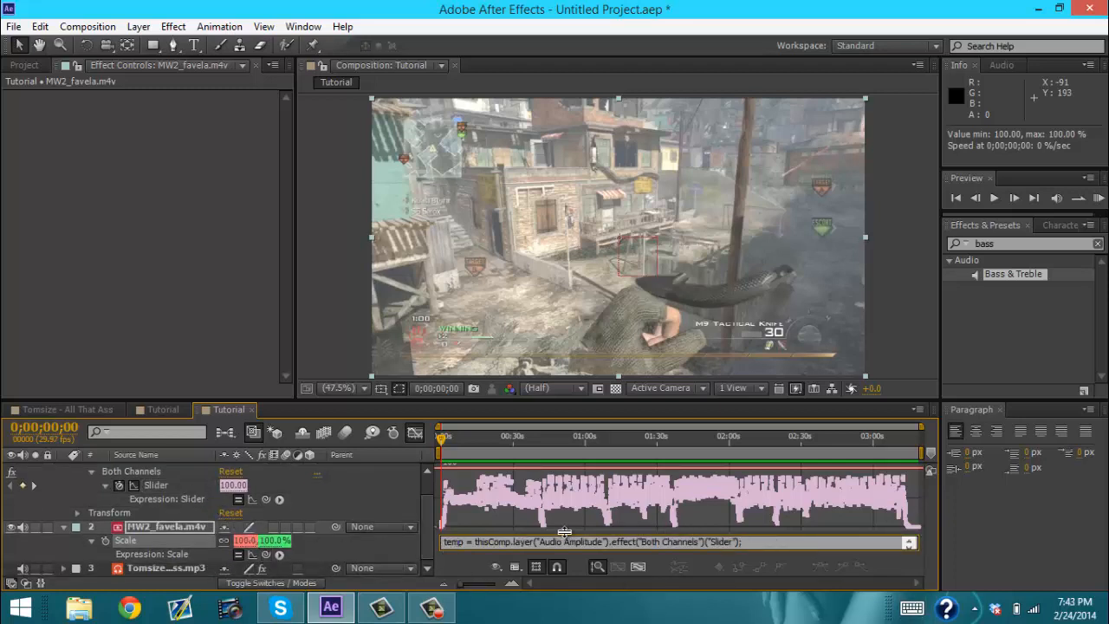
left_click(395, 552)
Step: Collapse the Audio Amplitude and MW2_favela.m4v layers and switch from the Graph Editor back to the layer bars
scroll(58, 492, "up", 2)
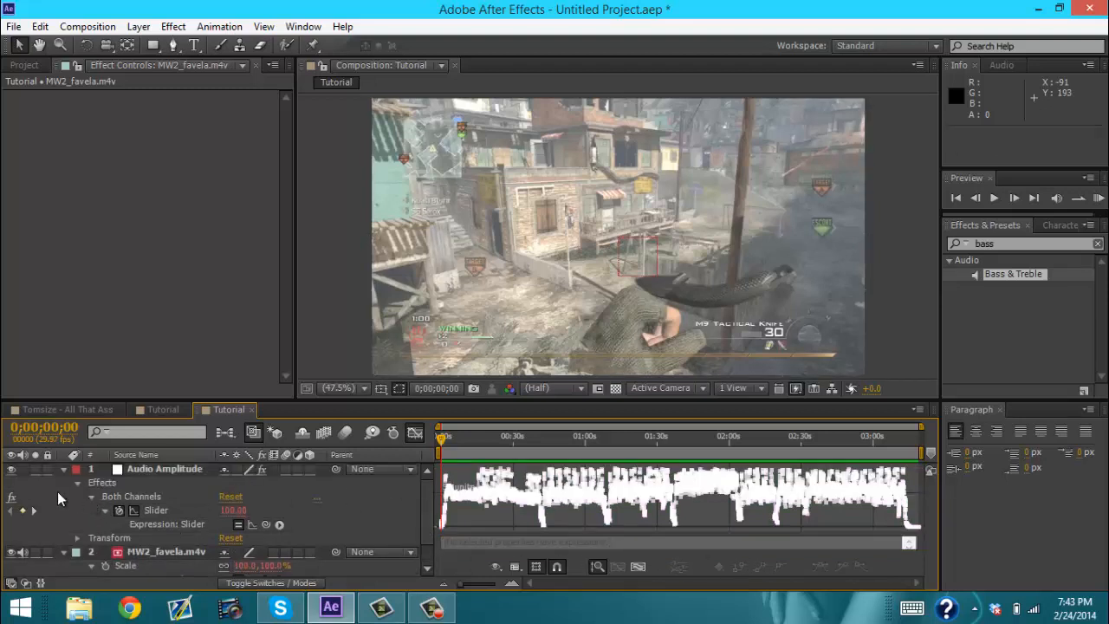
left_click(63, 469)
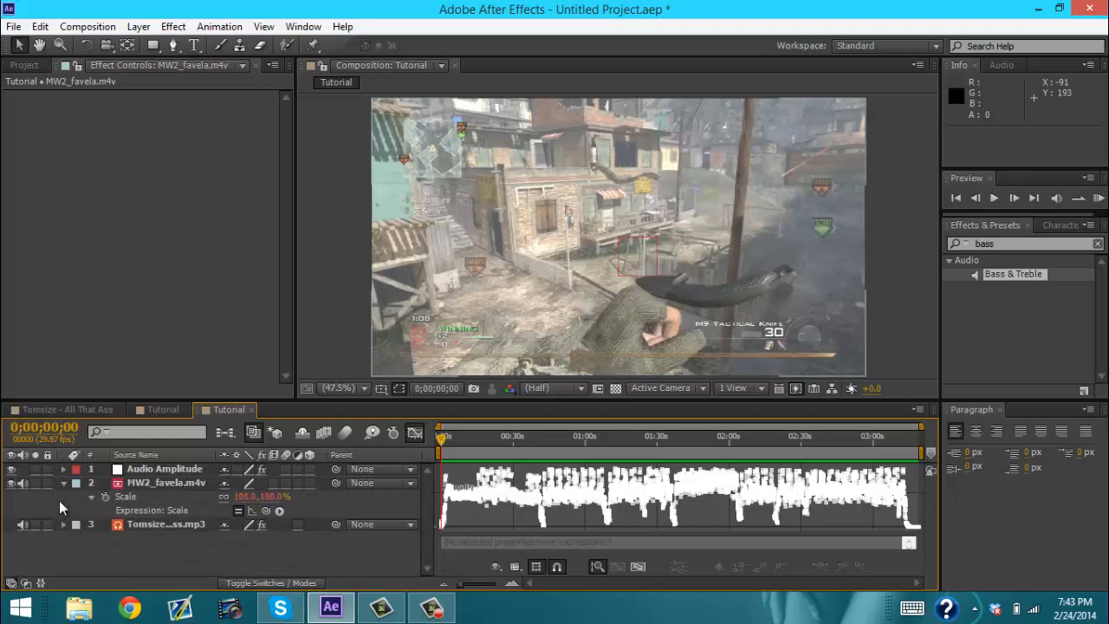
left_click(63, 482)
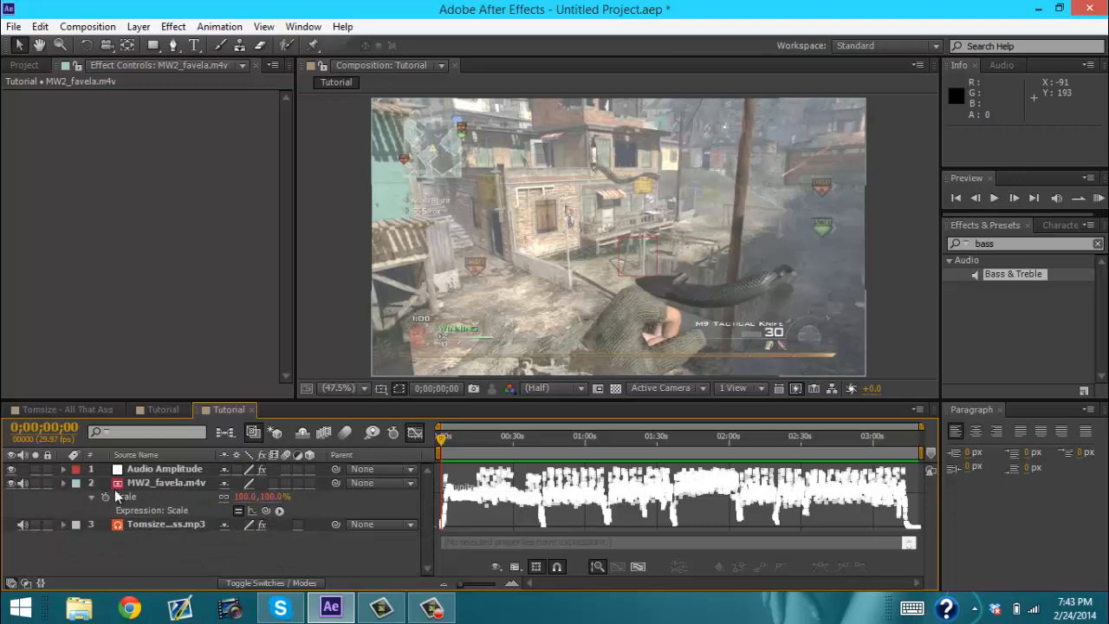
left_click(421, 433)
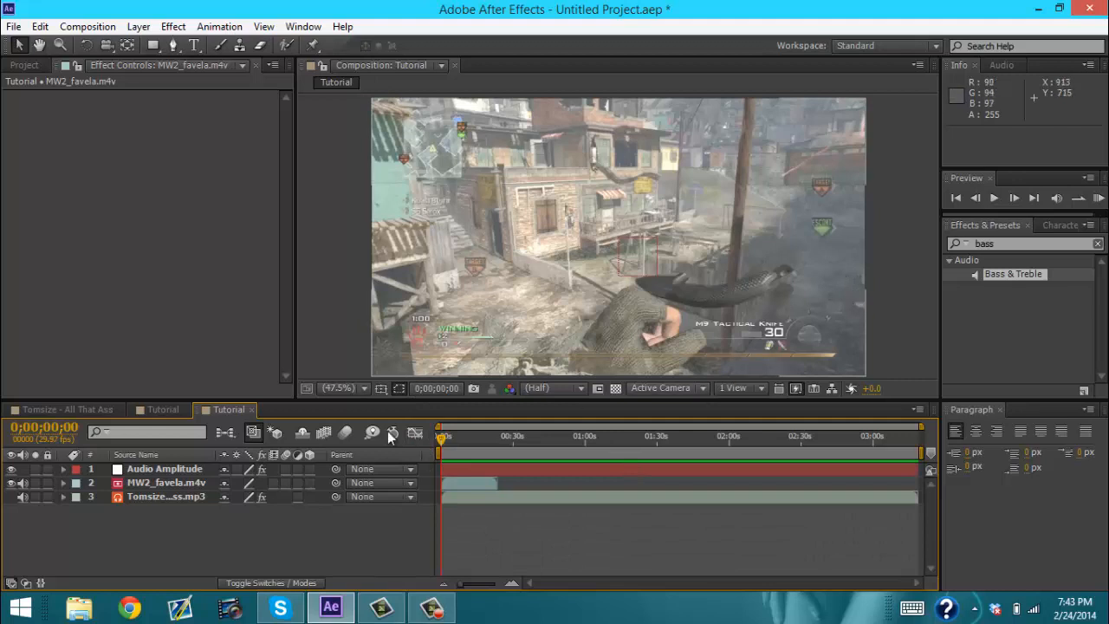
Step: Delete both Bass & Treble effects from the MP3 layer
left_click(180, 496)
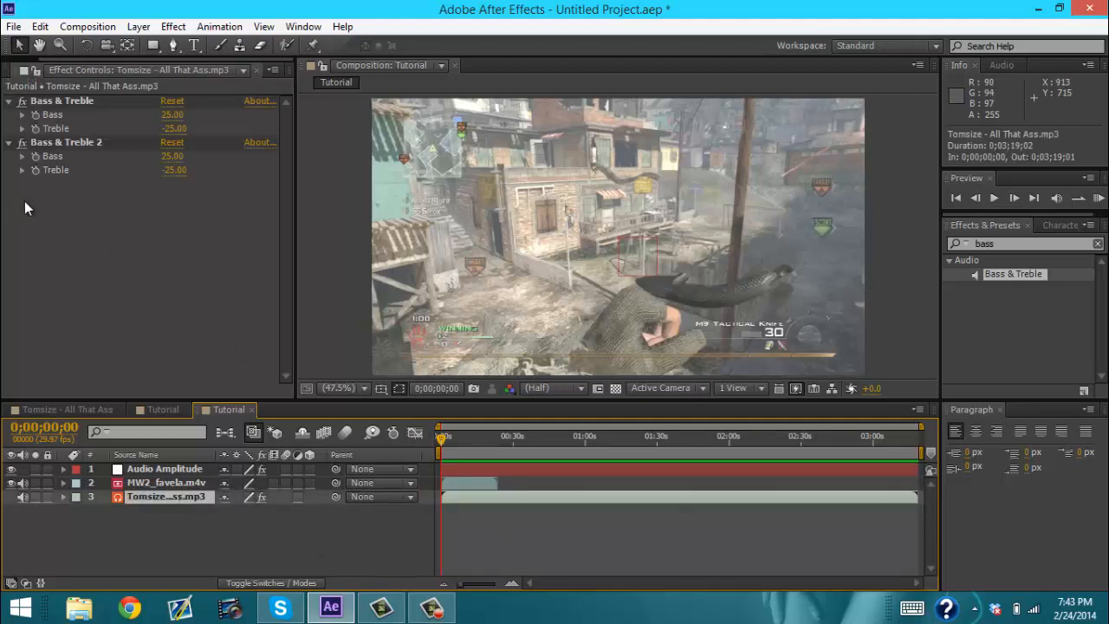
left_click(106, 113)
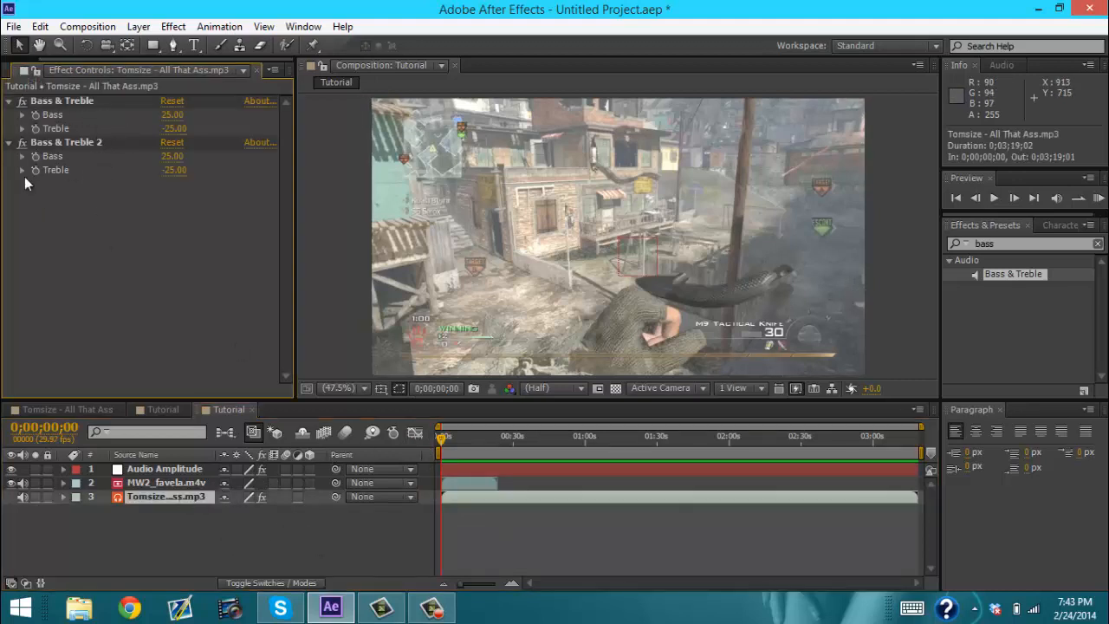
left_click(100, 144)
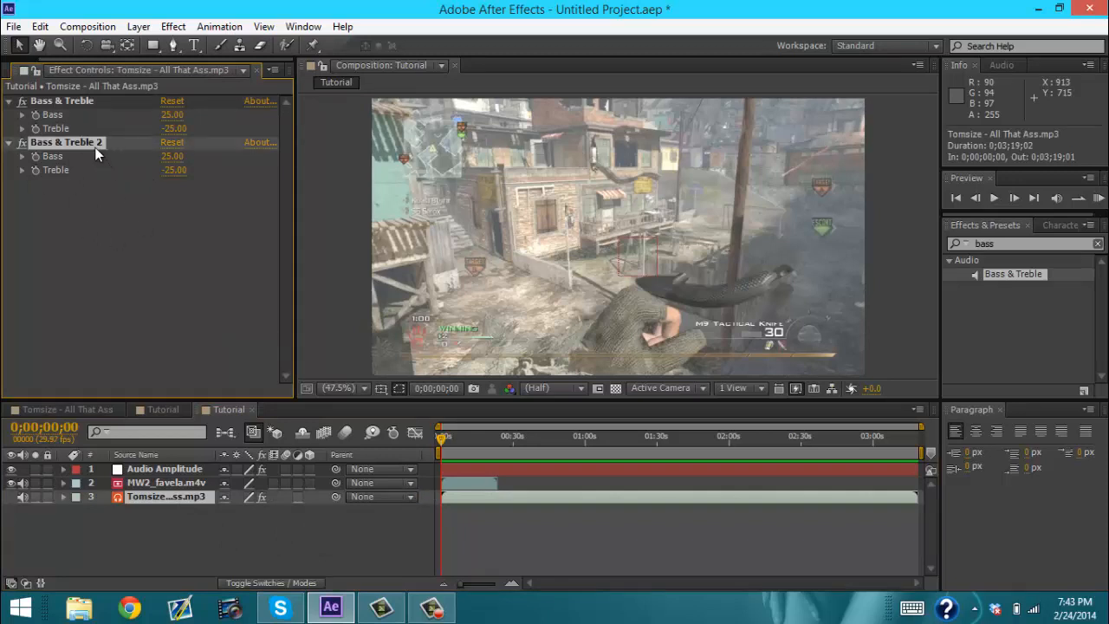
left_click(93, 100, "ctrl")
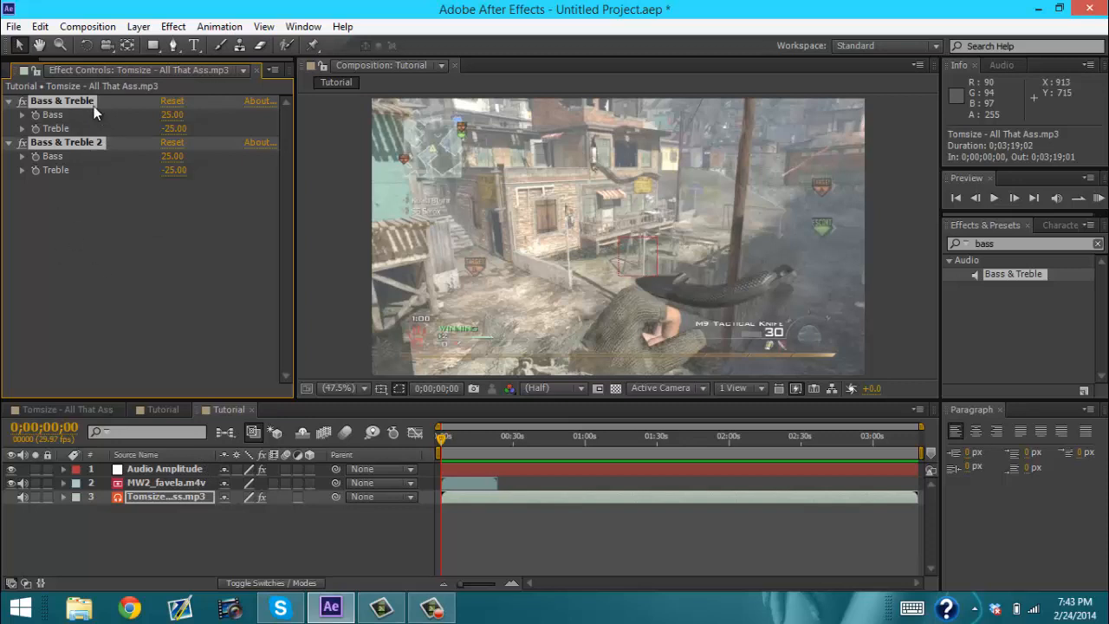
key("Delete")
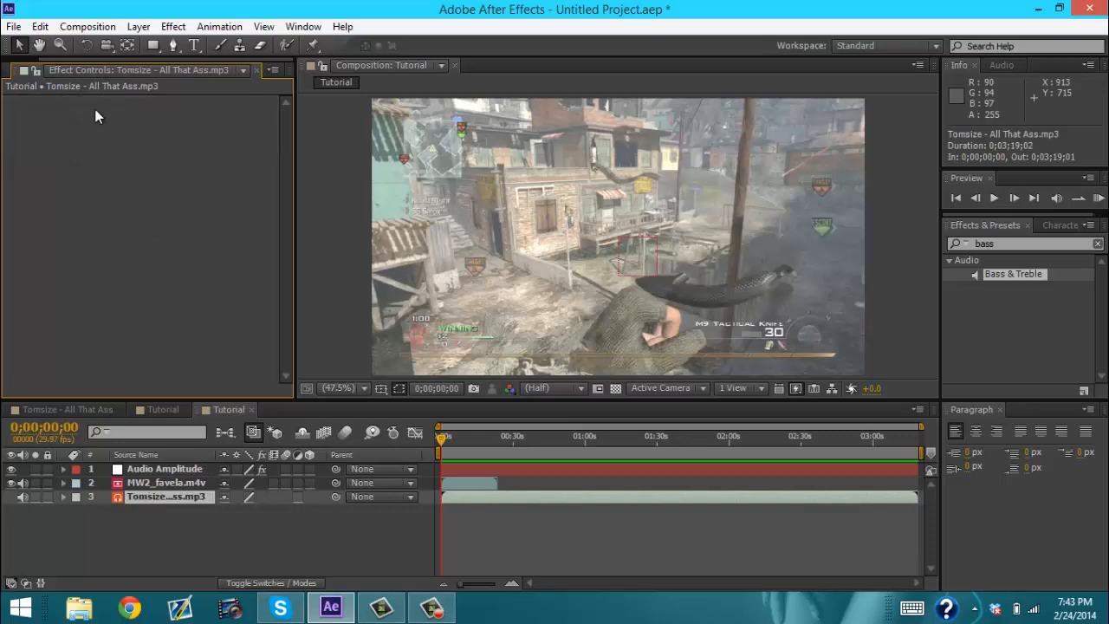
Step: Mute the audio of the MW2_favela.m4v layer and check the bass-driven scaling with a RAM preview
left_click(6, 69)
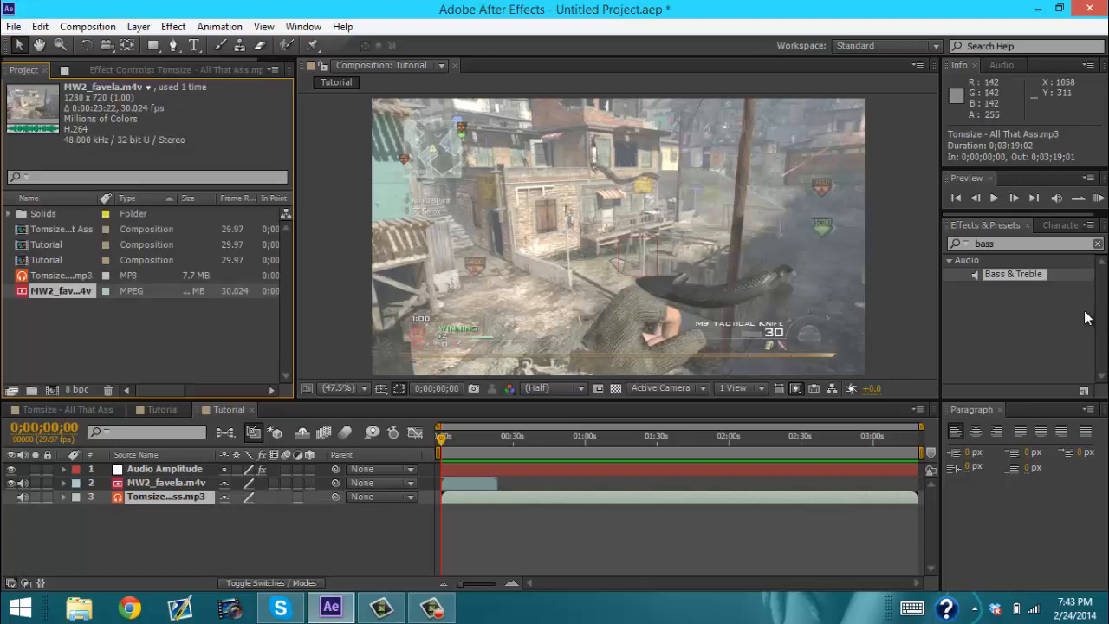
left_click(1098, 198)
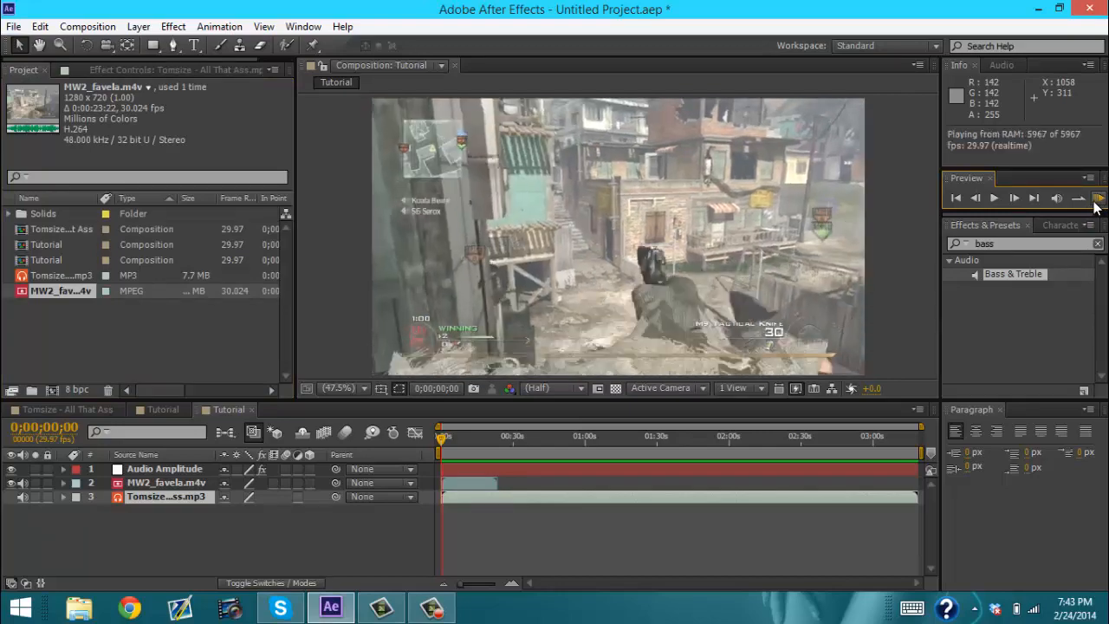
key("space")
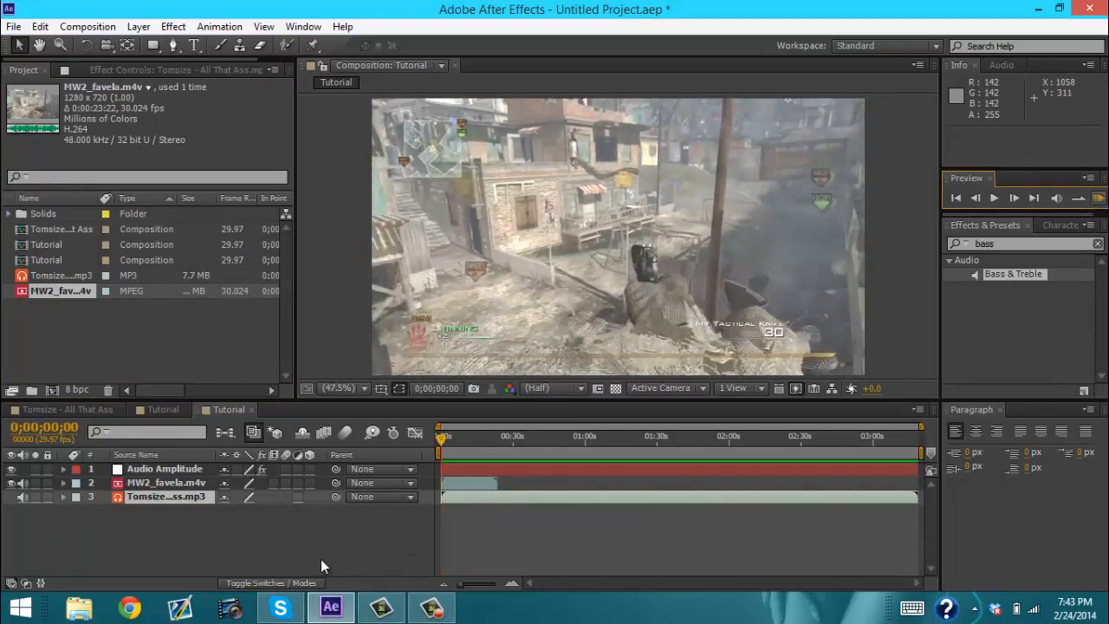
left_click(25, 483)
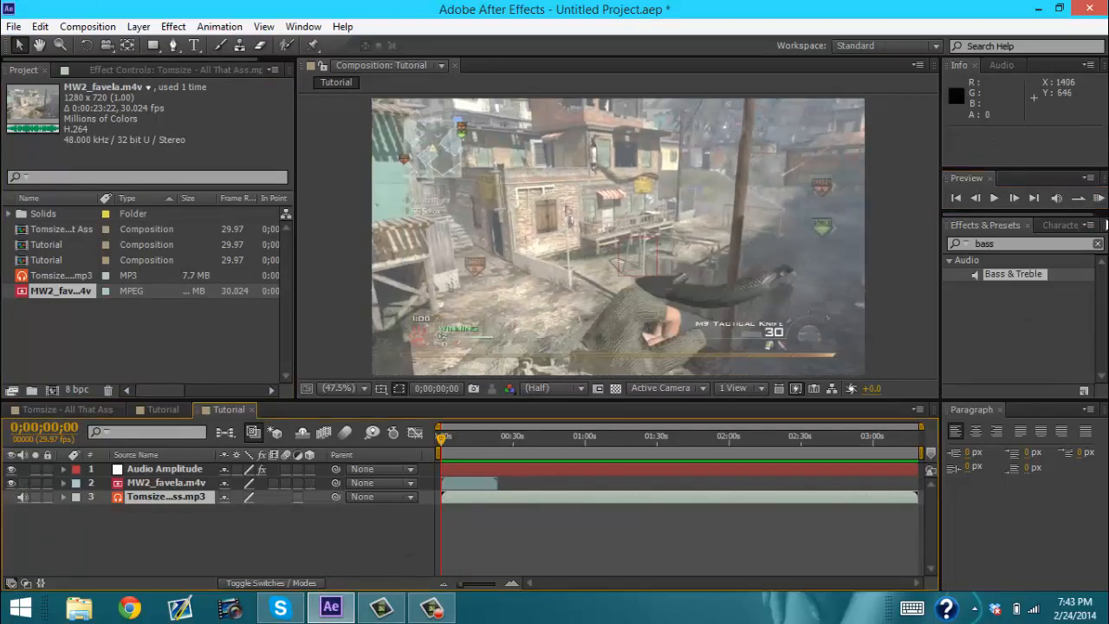
left_click(1097, 198)
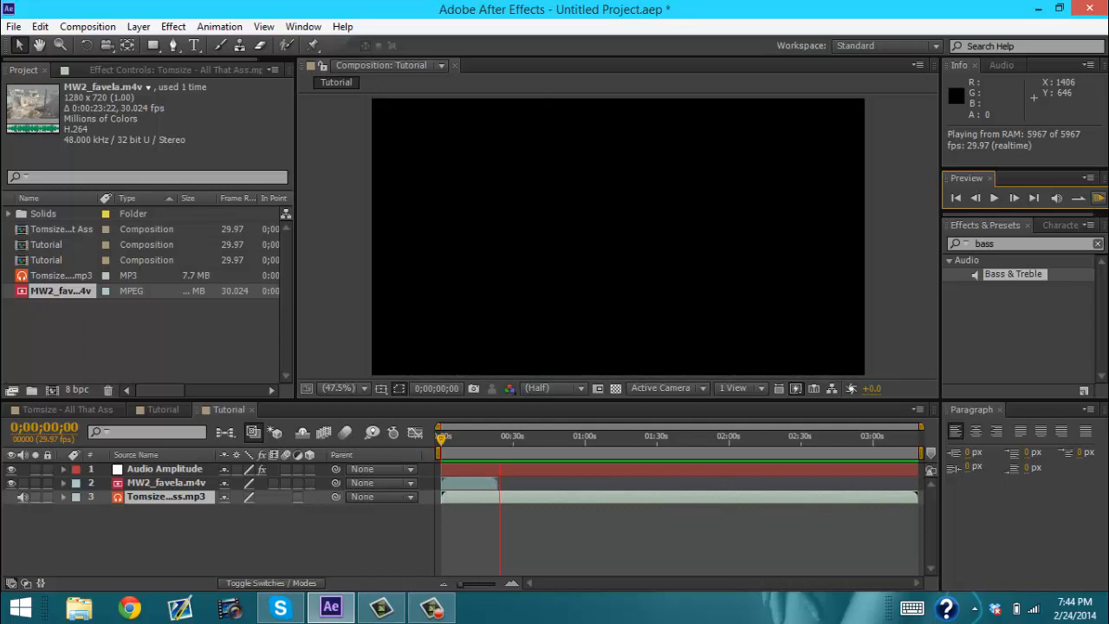
key("space")
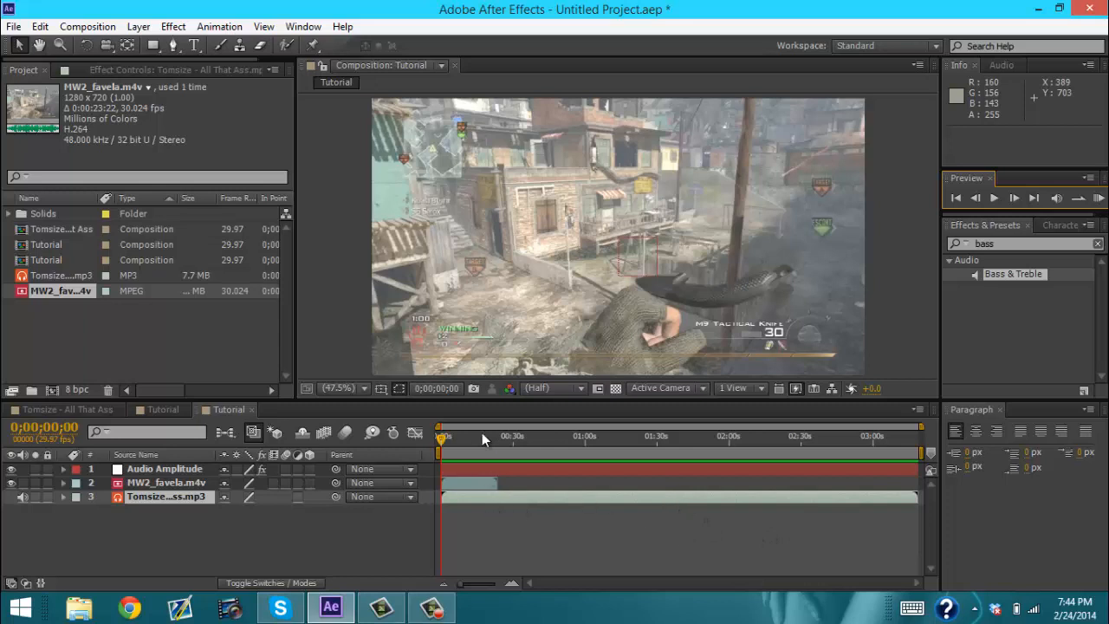
Step: Reveal the Slider expression of the Audio Amplitude layer in the timeline
left_click(164, 468)
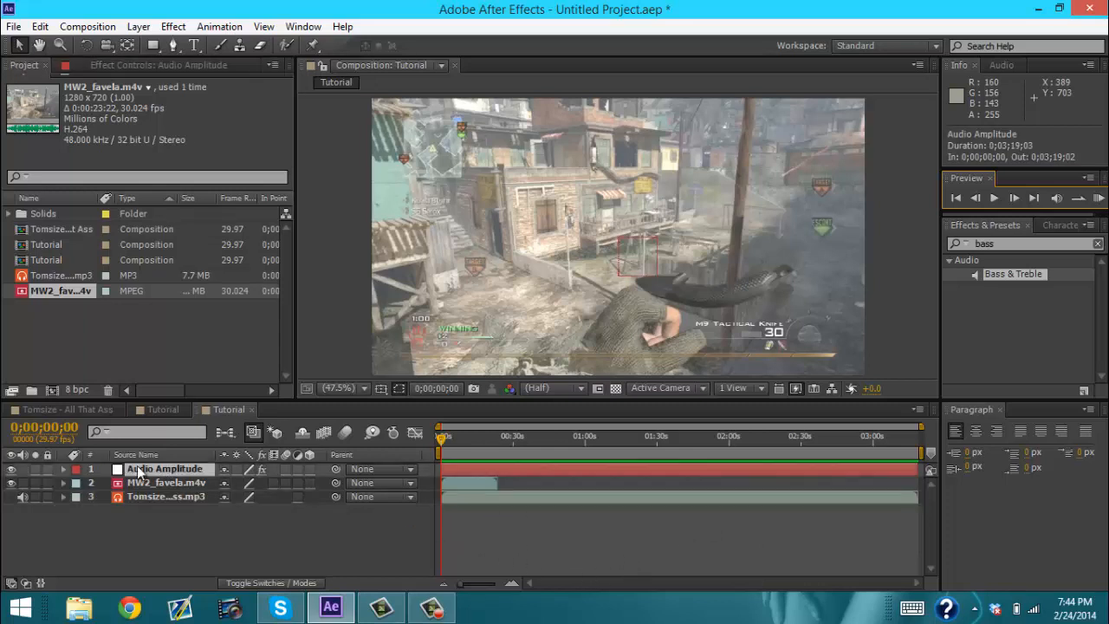
key("e")
key("e")
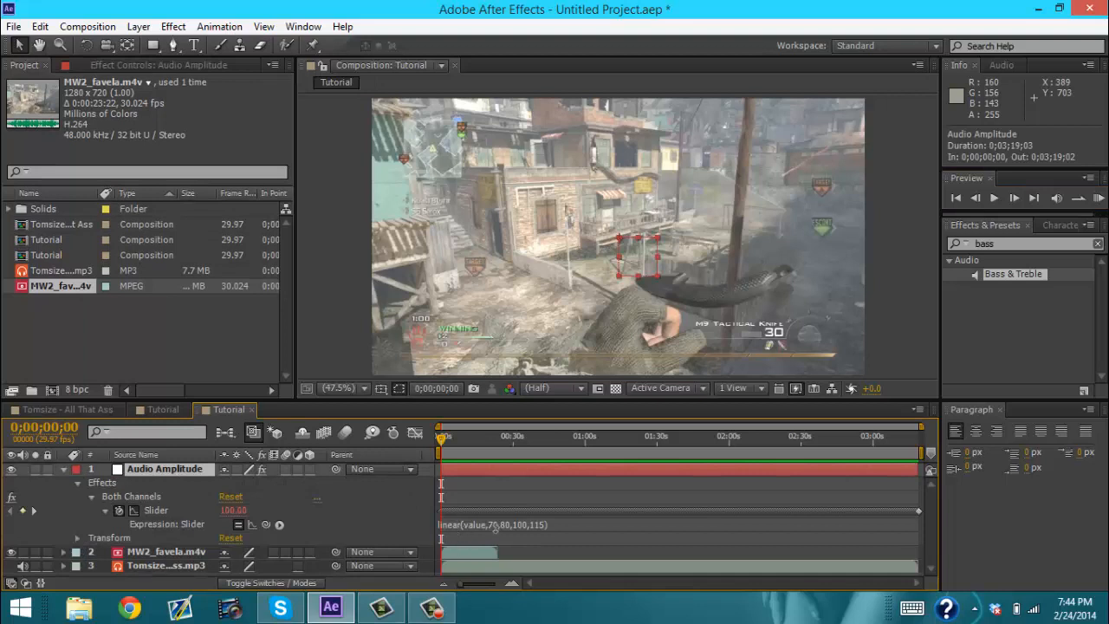